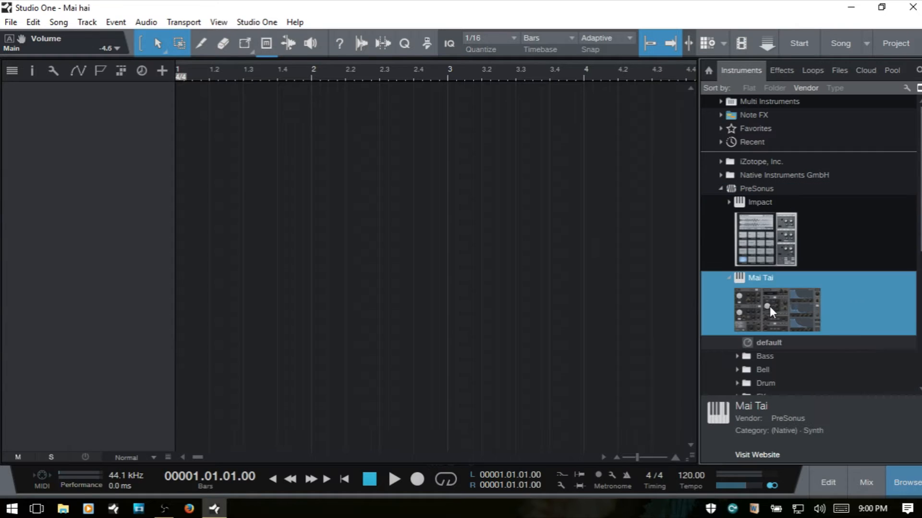
- Add a Mai Tai instrument track to the arrangement, close its editor, and collapse the PreSonus instrument folder
left_click_drag(783, 310, 301, 144)
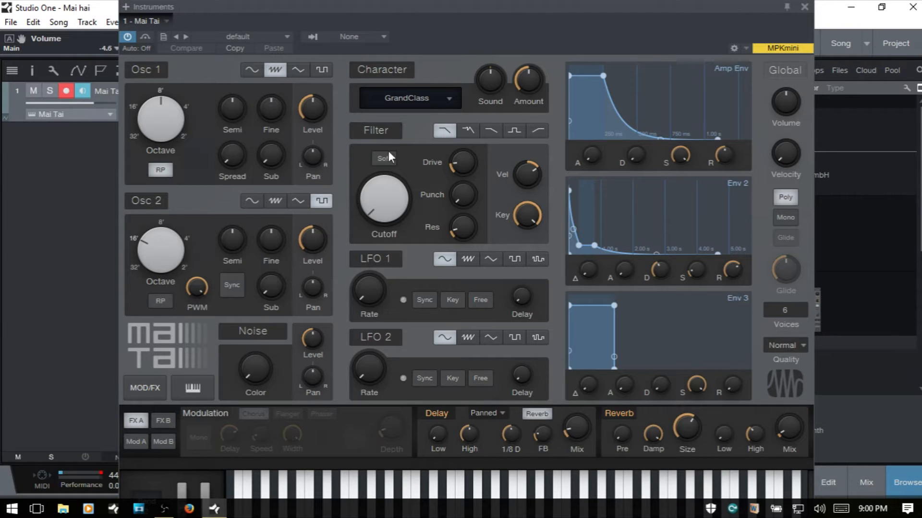
left_click(803, 7)
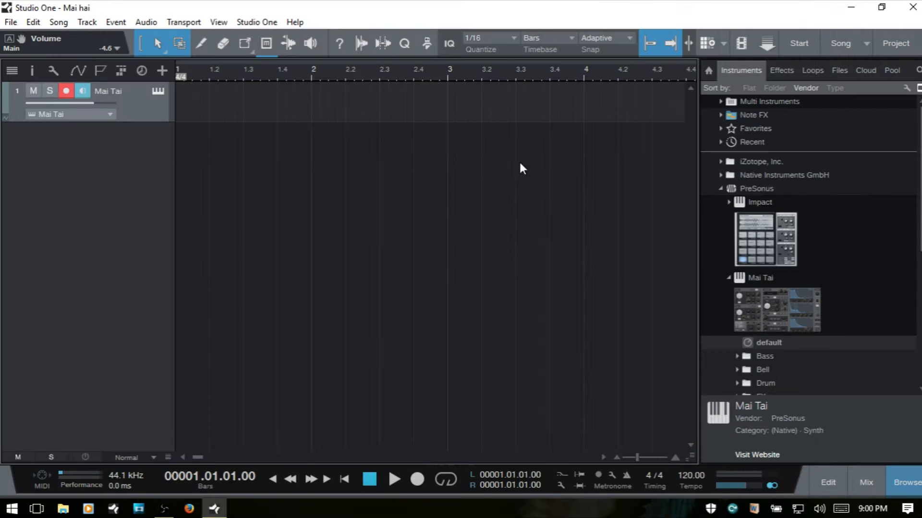
left_click(721, 190)
- Search the effects for "scope", insert the Scope plug-in on the Mai Tai track, and close its window
left_click(782, 71)
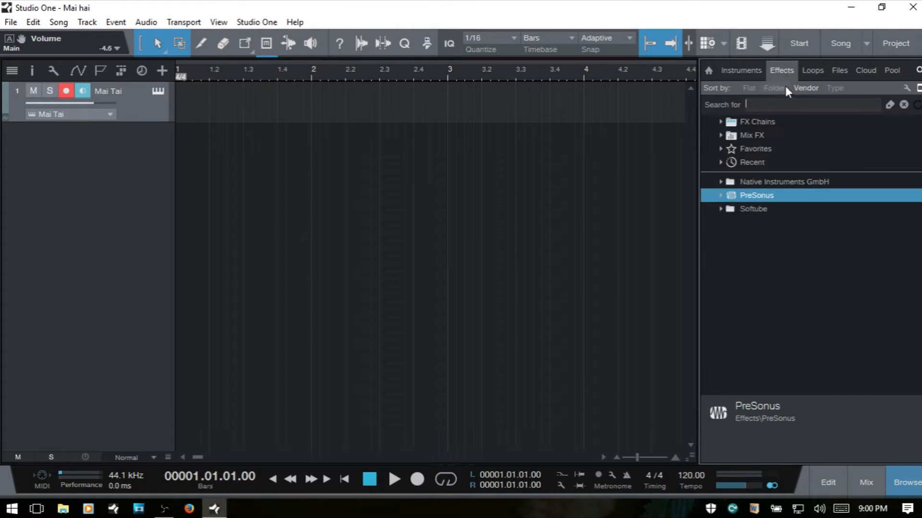
type("scope")
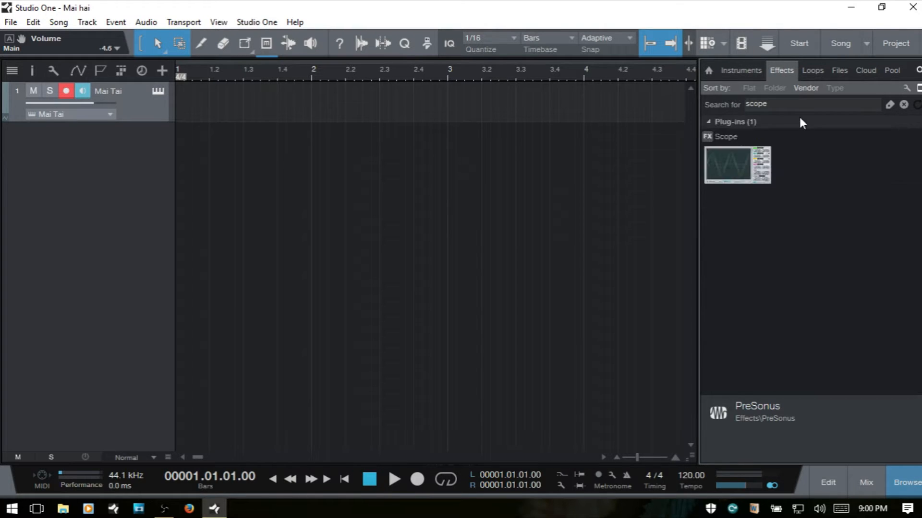
left_click(726, 171)
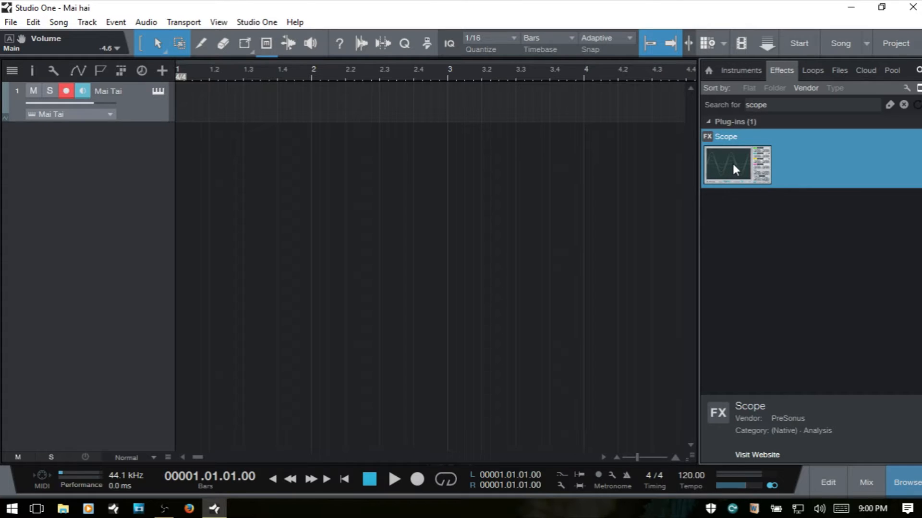
left_click_drag(735, 169, 354, 103)
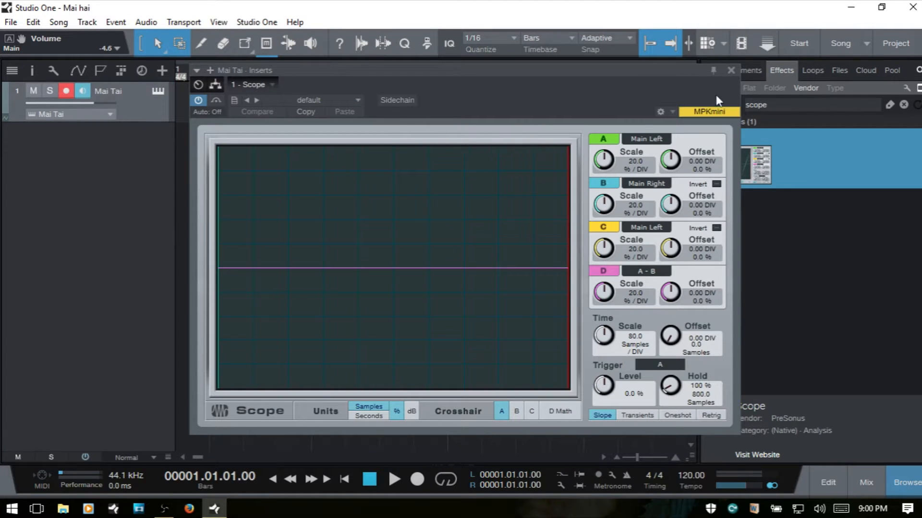
left_click(731, 71)
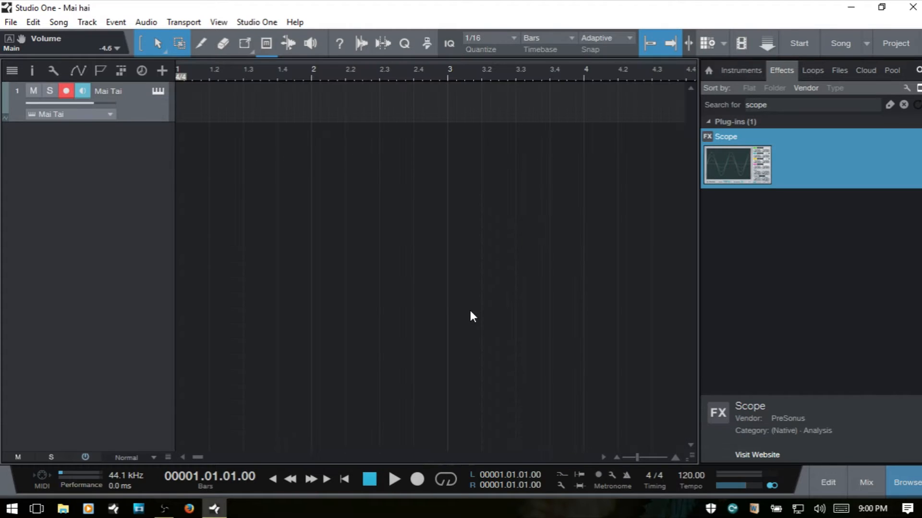
- Check the inserts on the Mai Tai channel in the mixer console
key("F3")
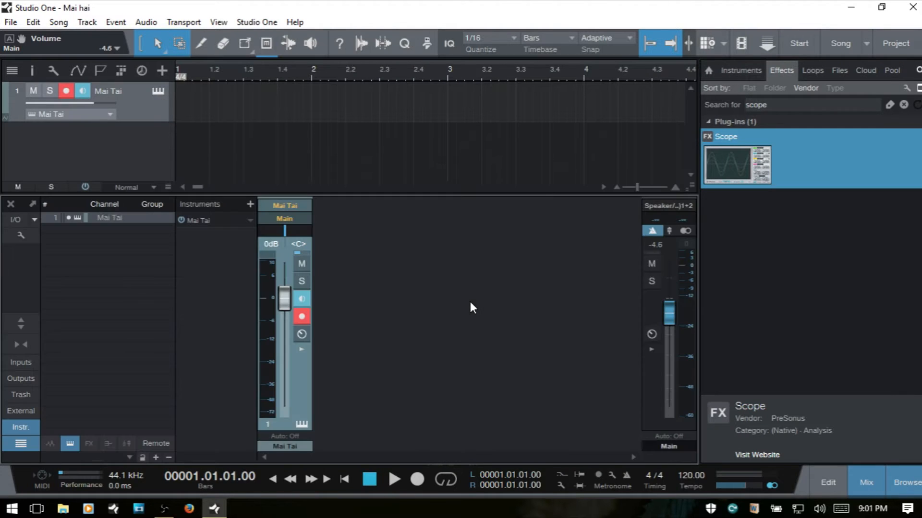
left_click(304, 348)
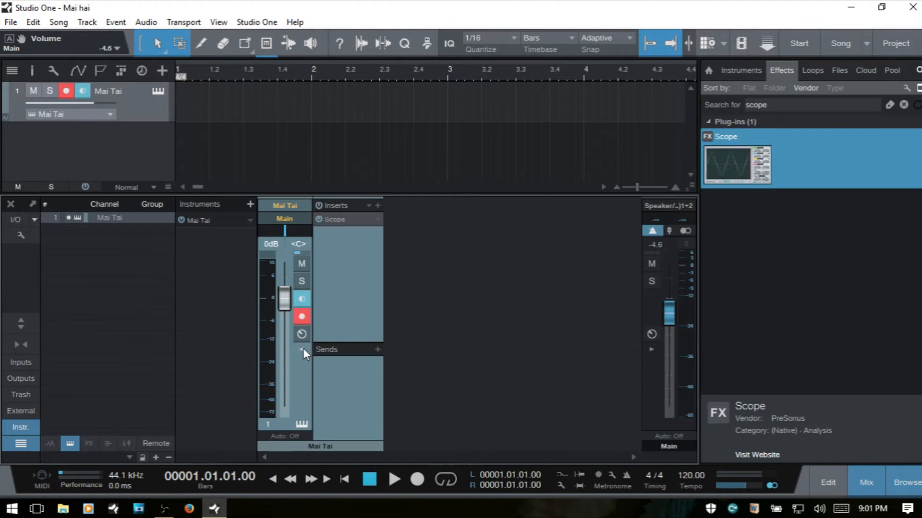
left_click(303, 348)
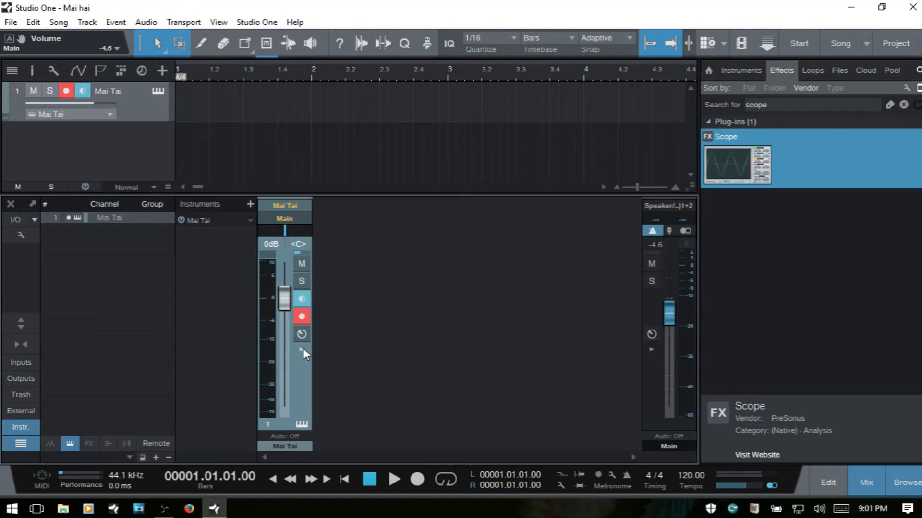
left_click(303, 348)
key("F3")
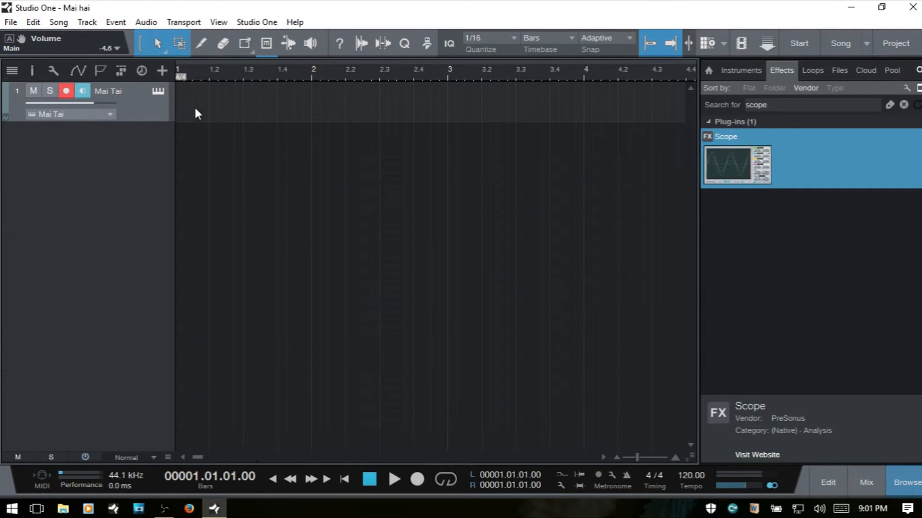
- Open the Mai Tai track's instrument editor and look over its preset list
left_click(160, 94)
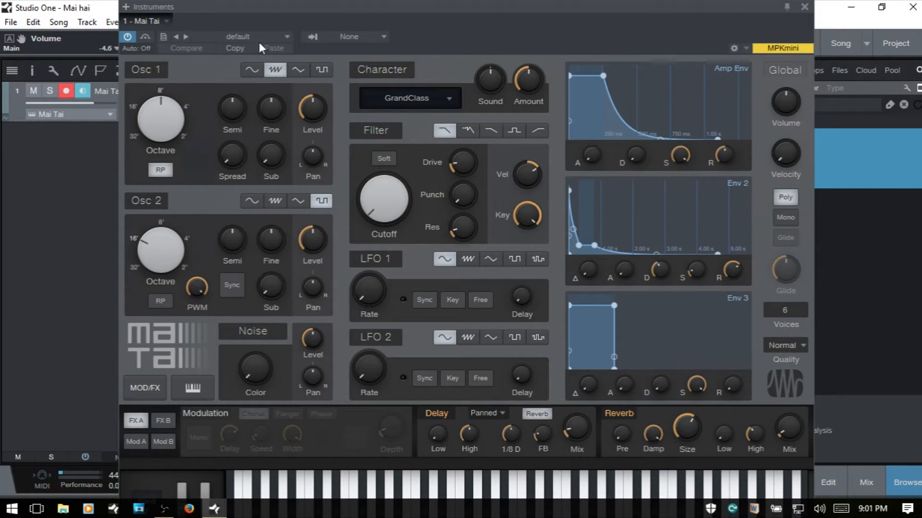
left_click(286, 36)
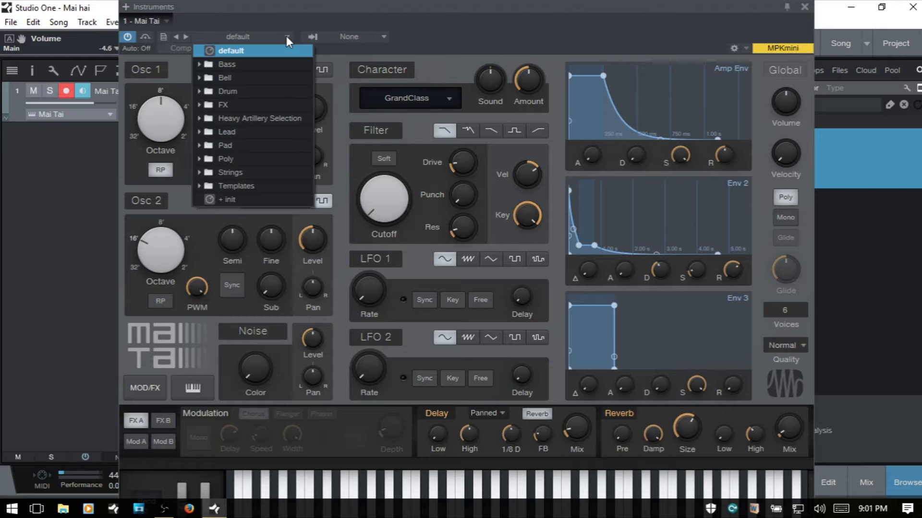
left_click(326, 14)
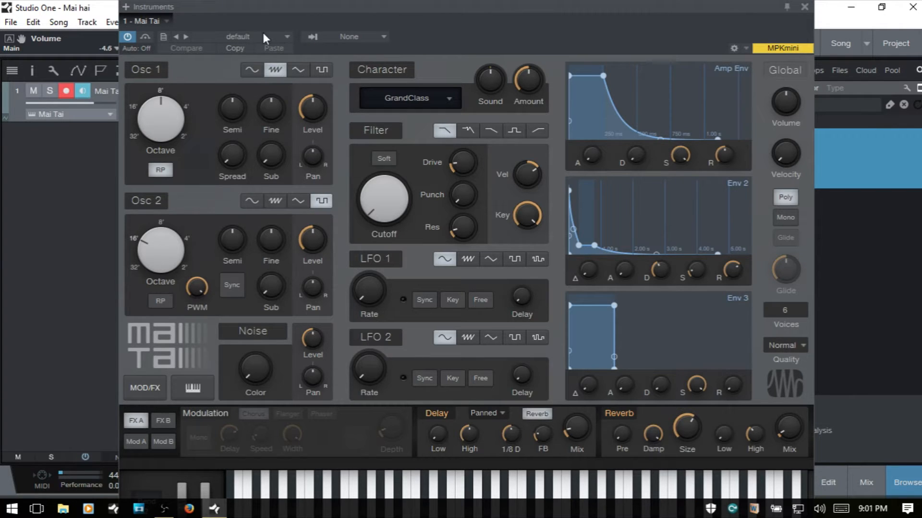
left_click(139, 50)
left_click(139, 50)
mouse_move(159, 105)
- View Mai Tai's FX B, Mod A and Mod B pages
left_click(156, 419)
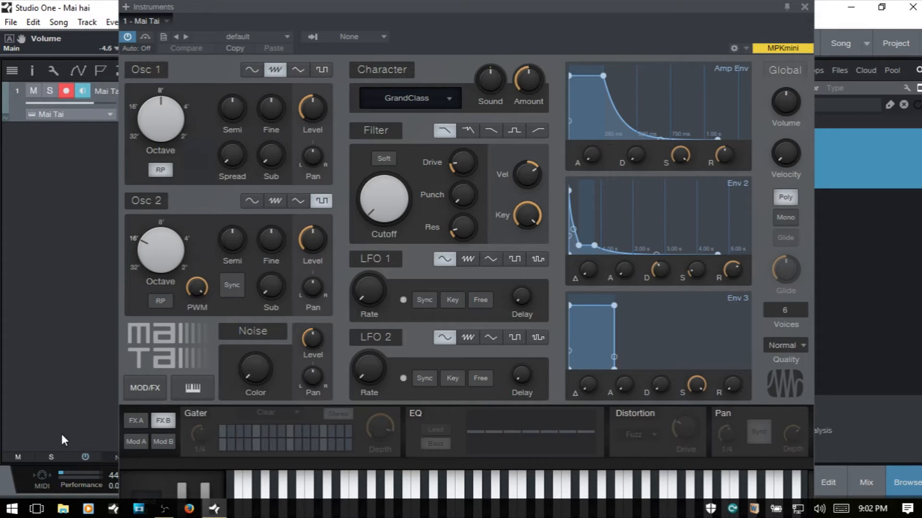
left_click(137, 439)
left_click(164, 440)
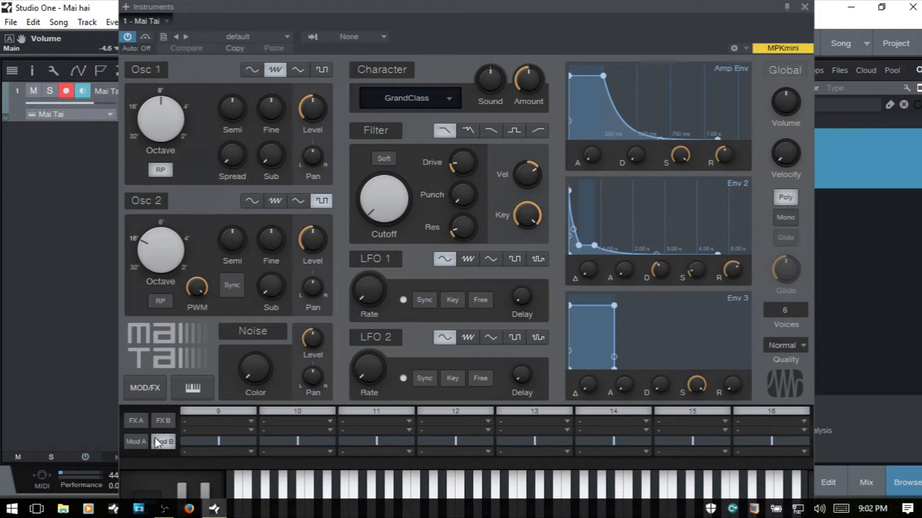
- Hide Mai Tai's on-screen keyboard, show the FX A page, and collapse the modulation and effects section
left_click(196, 386)
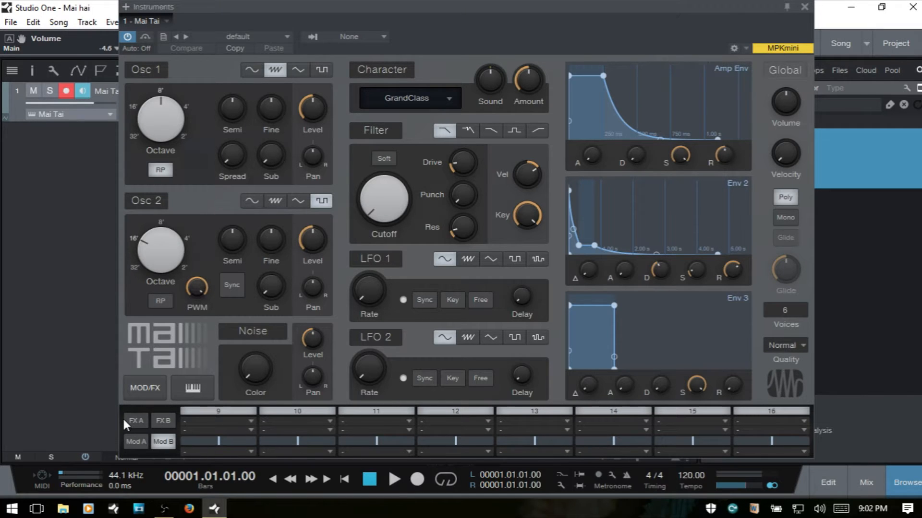
left_click(136, 421)
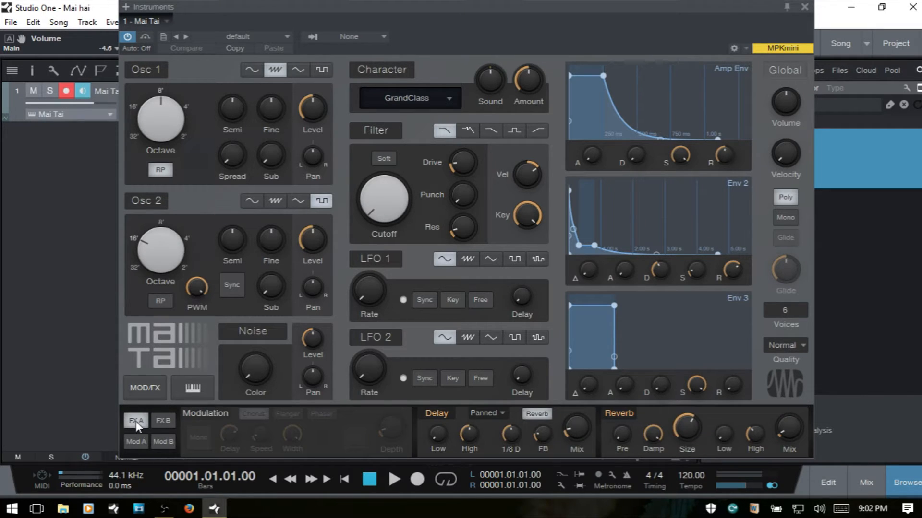
left_click(143, 389)
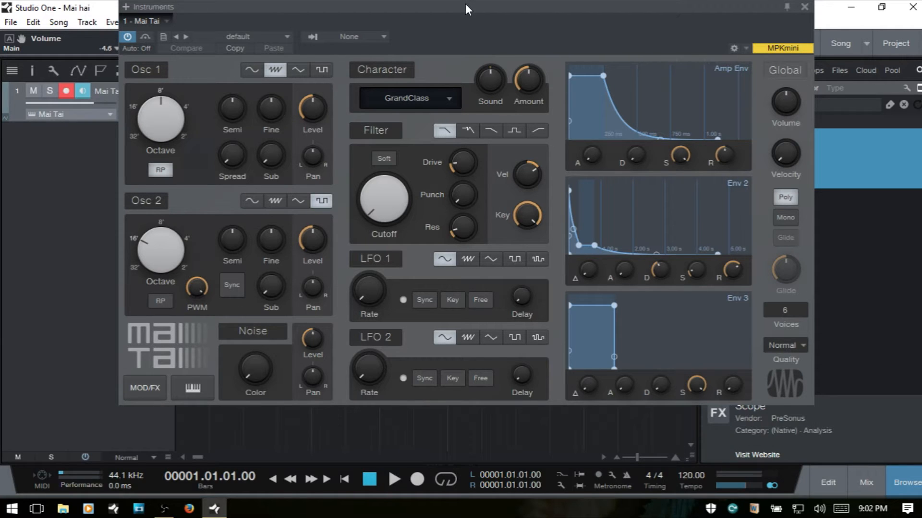
- Hide the browser and reposition the Mai Tai window near the middle of the arrangement
left_click_drag(465, 4, 419, 32)
key("F5")
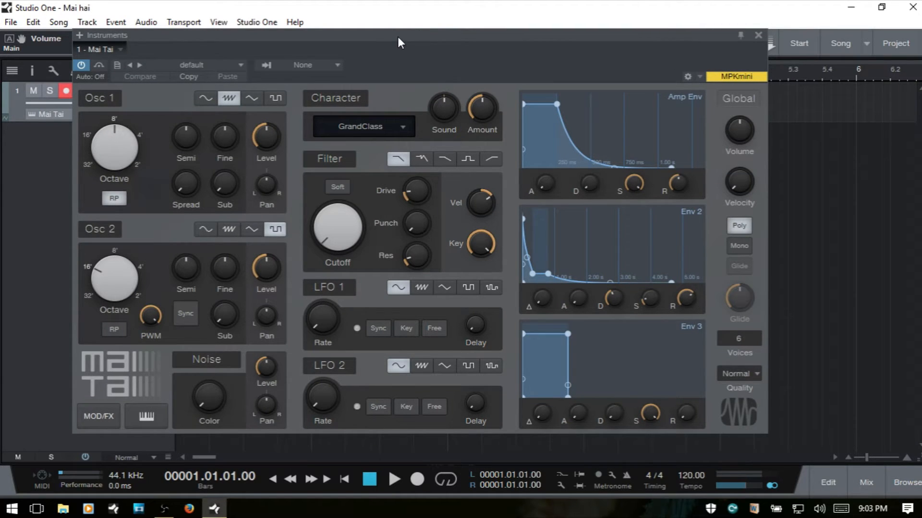
left_click_drag(398, 38, 435, 38)
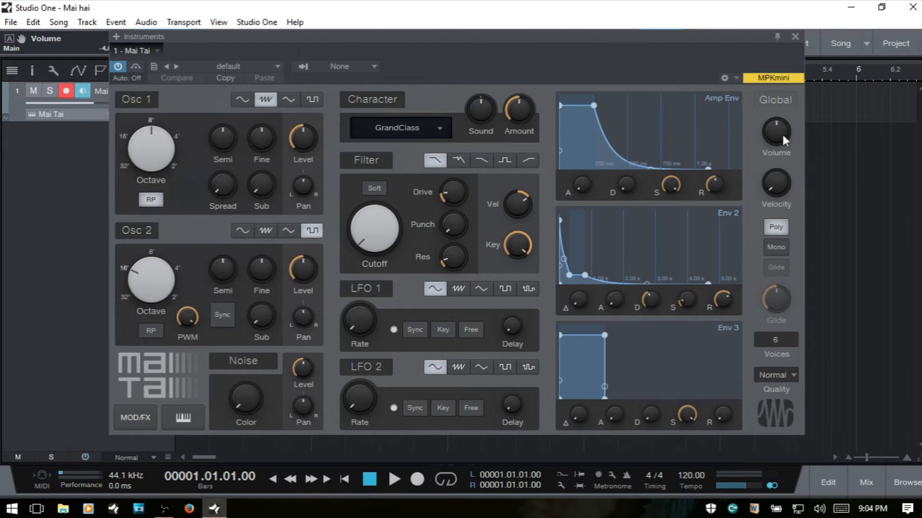
- Try Mai Tai's global volume at +6.0 dB and reset it to 0 dB
mouse_move(779, 133)
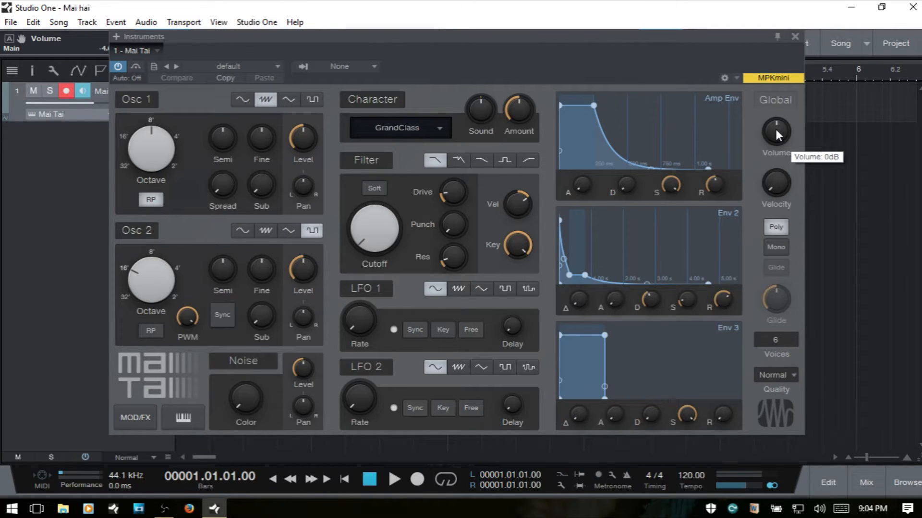
left_click_drag(773, 127, 758, 43)
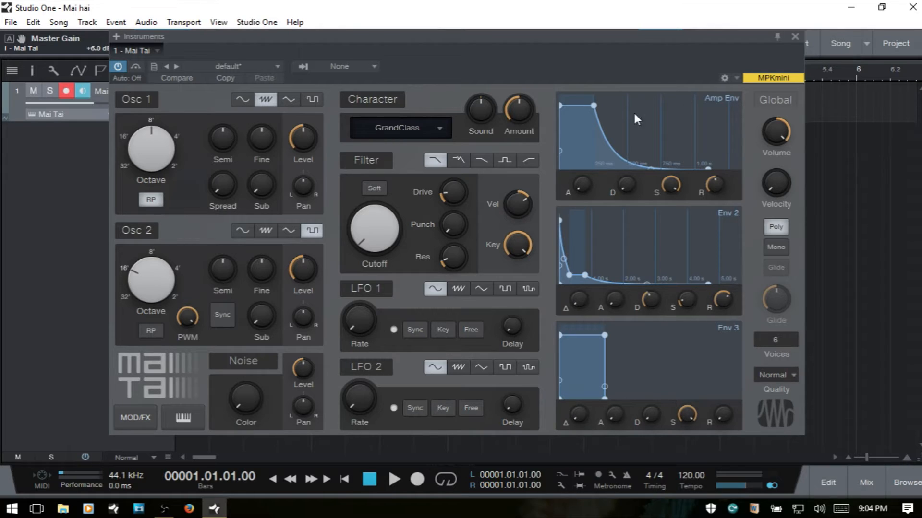
double_click(770, 131)
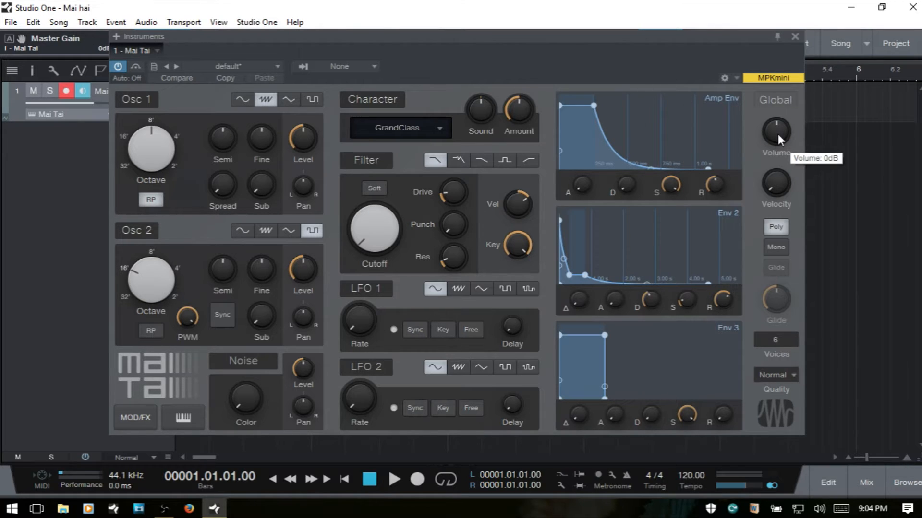
- Try the global velocity strength at 100% and reset it to 0%
mouse_move(773, 192)
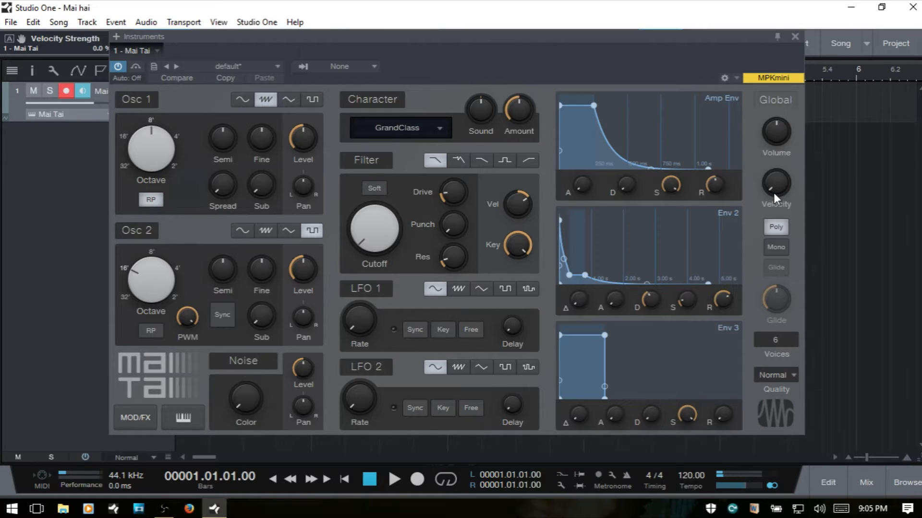
left_click_drag(773, 194, 773, 45)
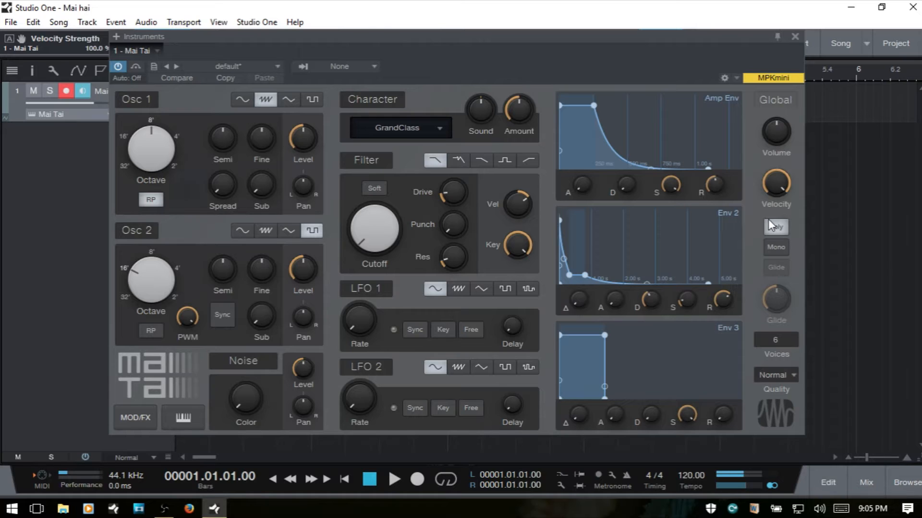
double_click(779, 186)
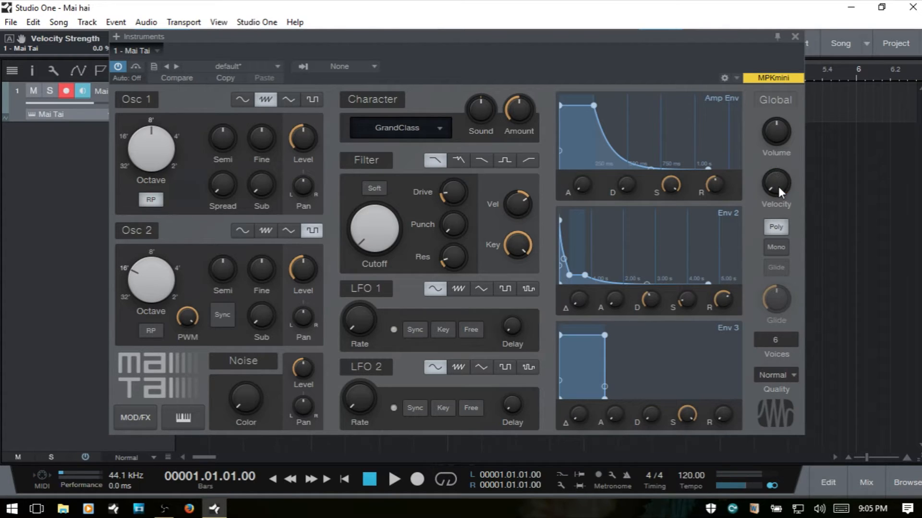
- Switch Mai Tai to Mono, enable Glide, and lower the glide time to 1 ms
left_click(776, 227)
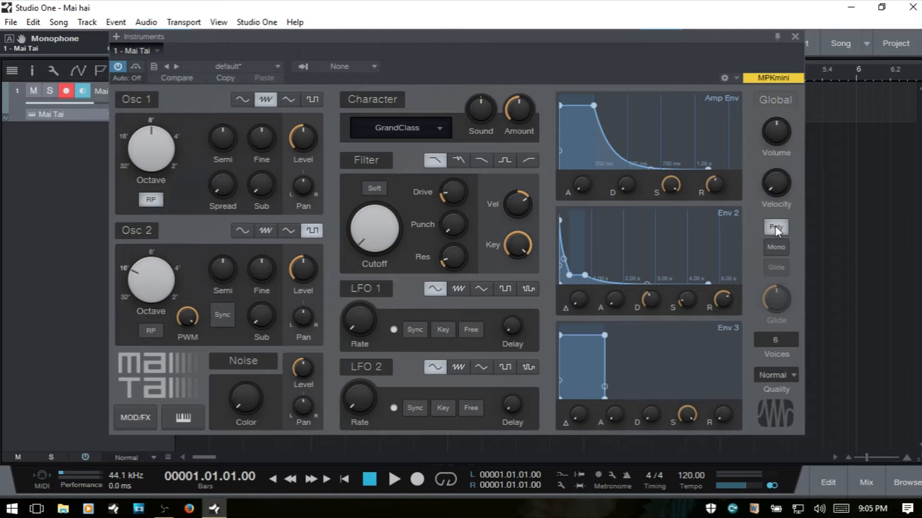
left_click(776, 246)
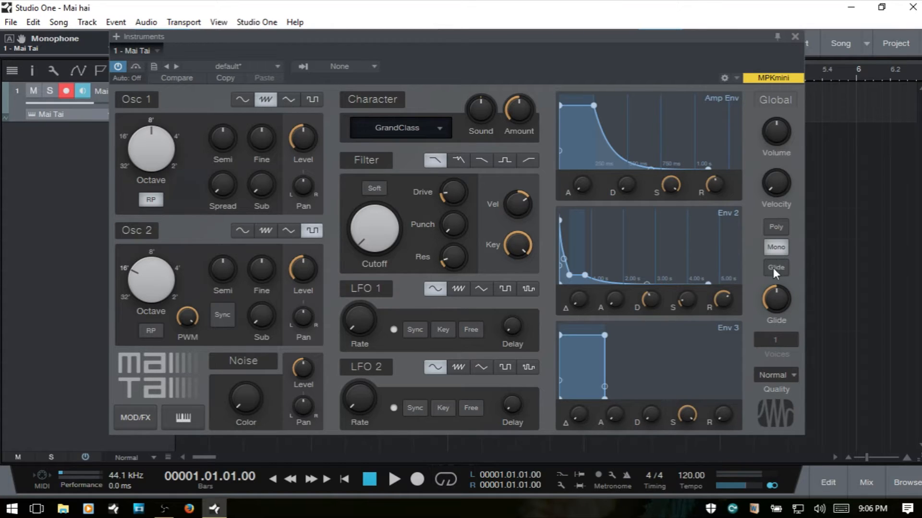
left_click(774, 269)
mouse_move(774, 300)
left_click_drag(779, 298, 802, 384)
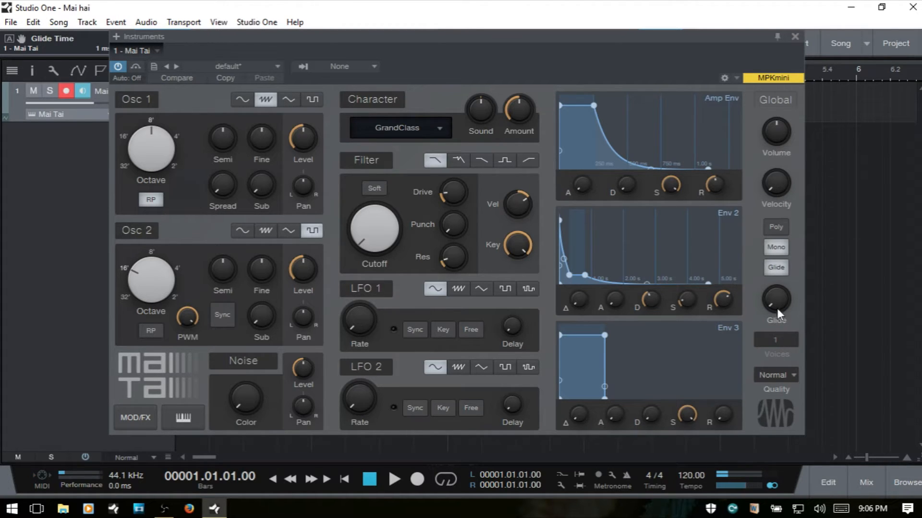
- Raise the glide time to its maximum and return Mai Tai to Poly mode
left_click_drag(777, 312, 756, 132)
left_click(776, 246)
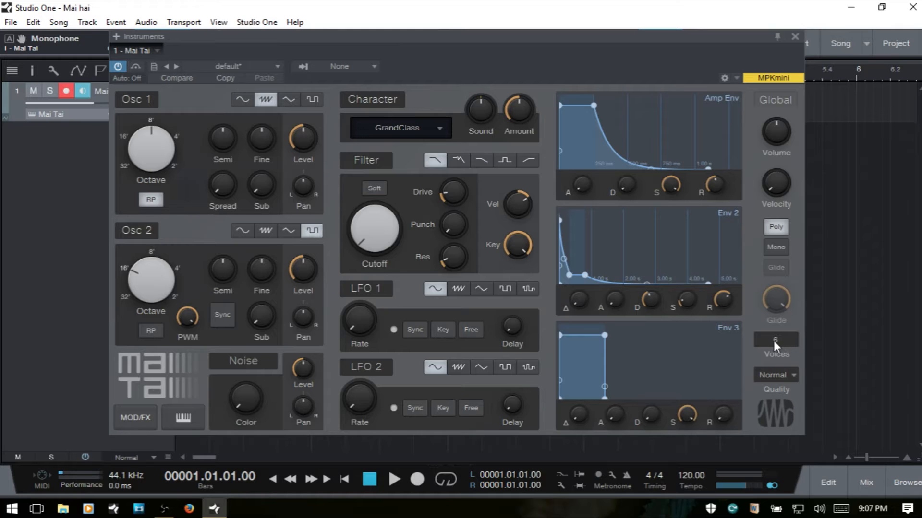
- View the available Quality options for Mai Tai, keeping Normal
left_click(792, 373)
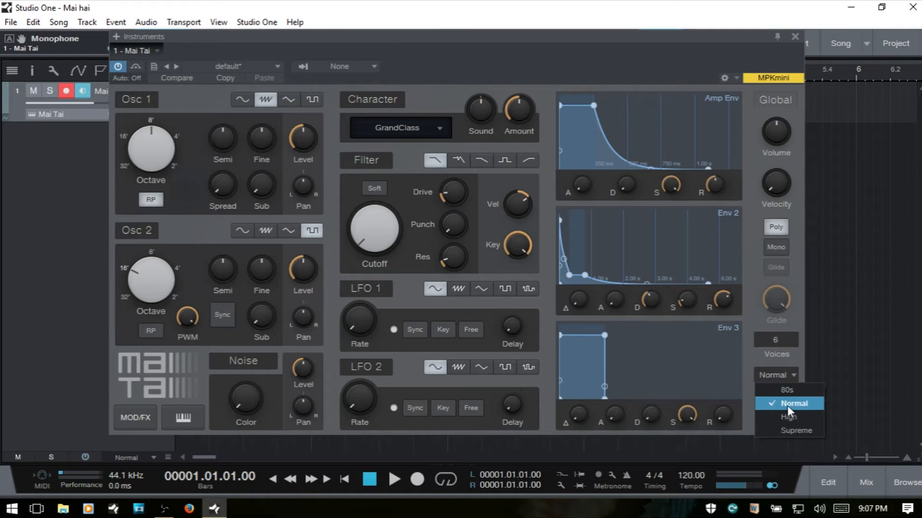
left_click(748, 355)
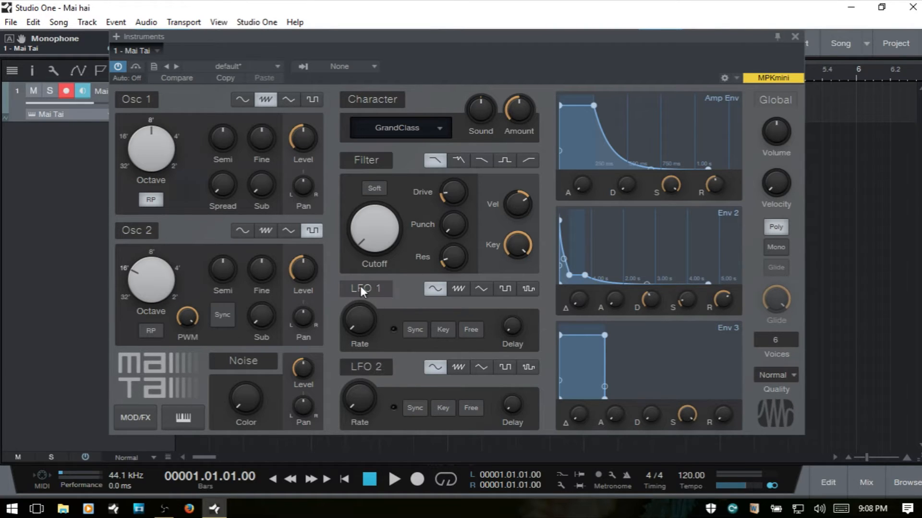
- Turn off Mai Tai's LFO 2, LFO 1 and Filter sections
left_click(370, 367)
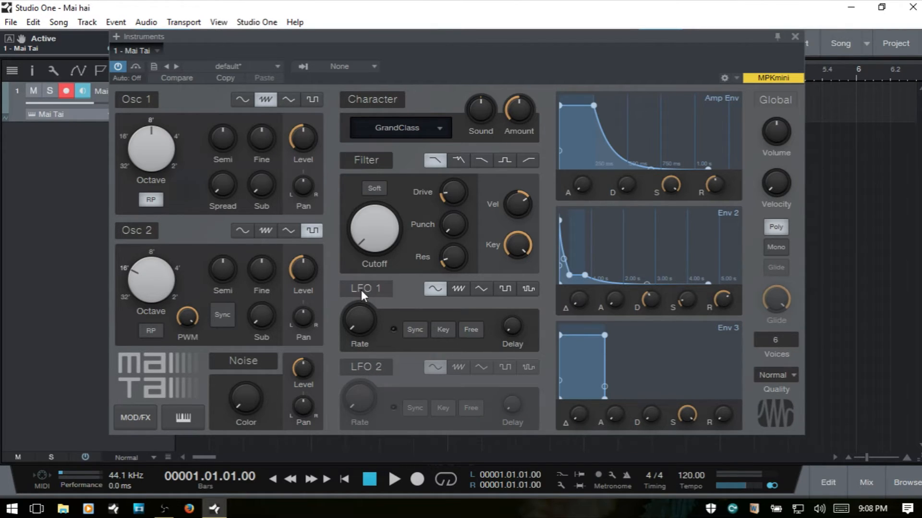
left_click(361, 290)
left_click(364, 160)
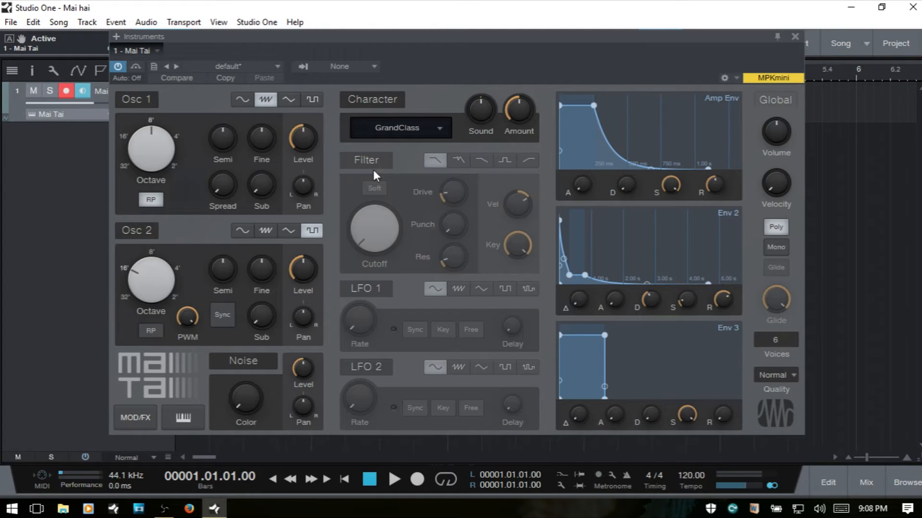
- Turn off Mai Tai's Character, Noise and Osc 2 sections
left_click(387, 101)
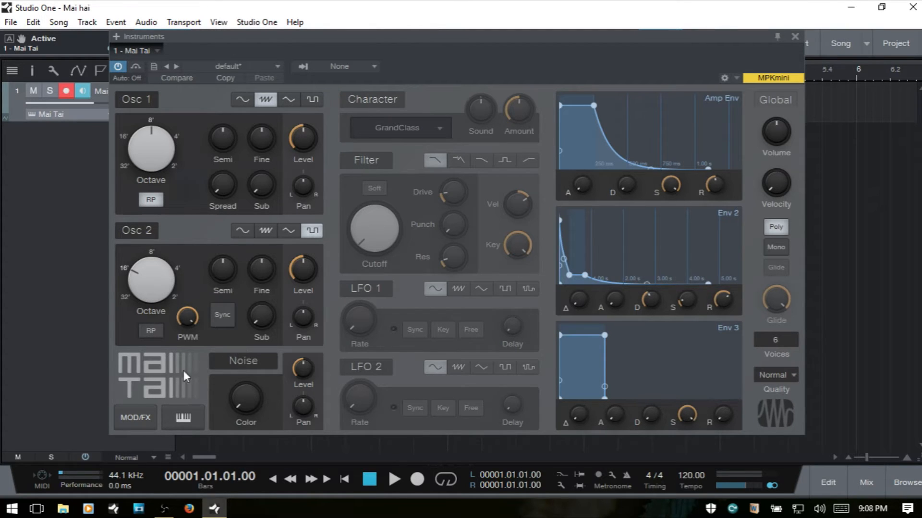
left_click(243, 362)
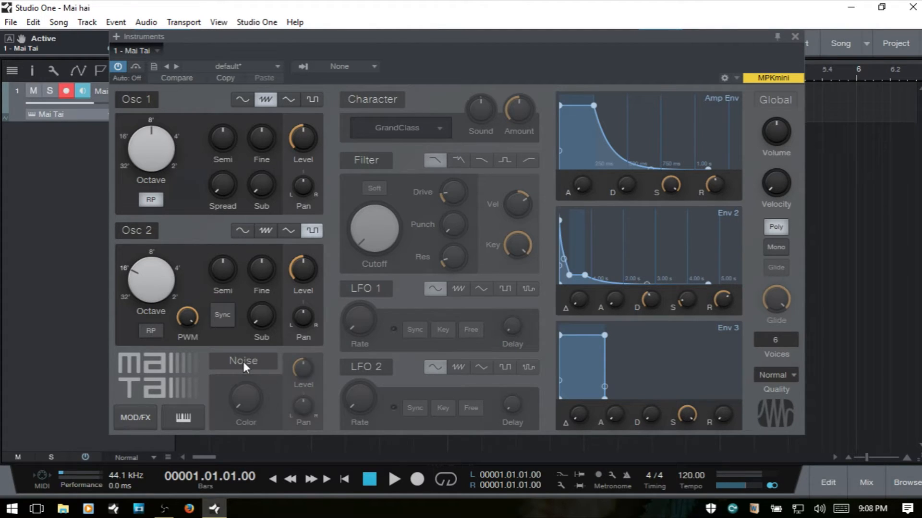
left_click(137, 229)
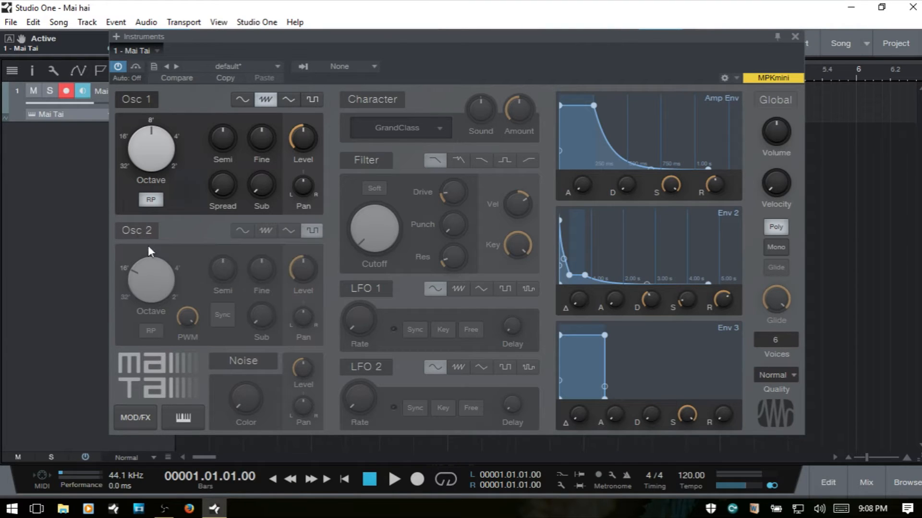
- Reposition the Mai Tai window, expand its Mod/FX section, and switch off the Delay and Reverb effects
left_click_drag(395, 31, 307, 2)
left_click(47, 391)
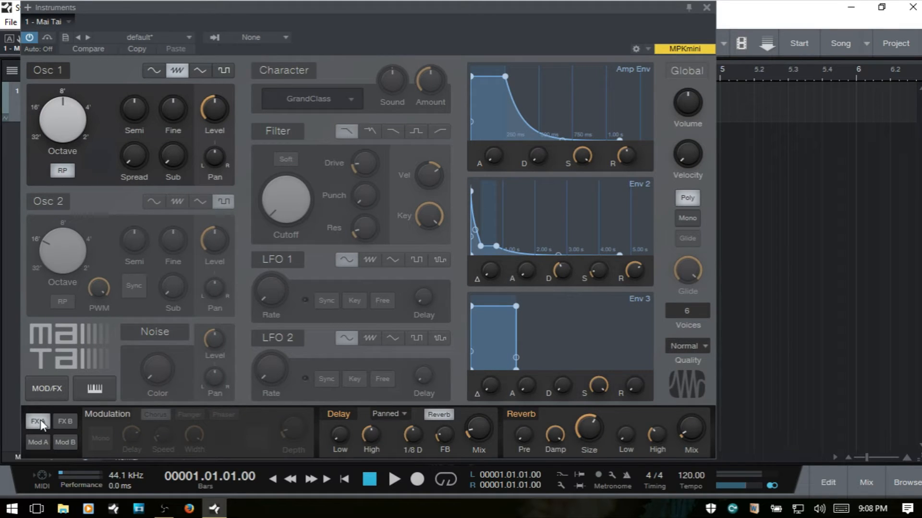
left_click(344, 411)
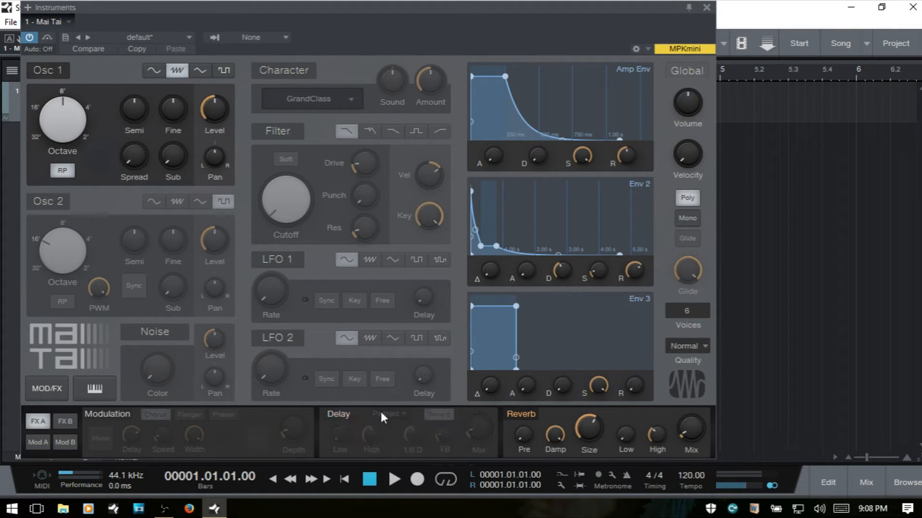
left_click(518, 415)
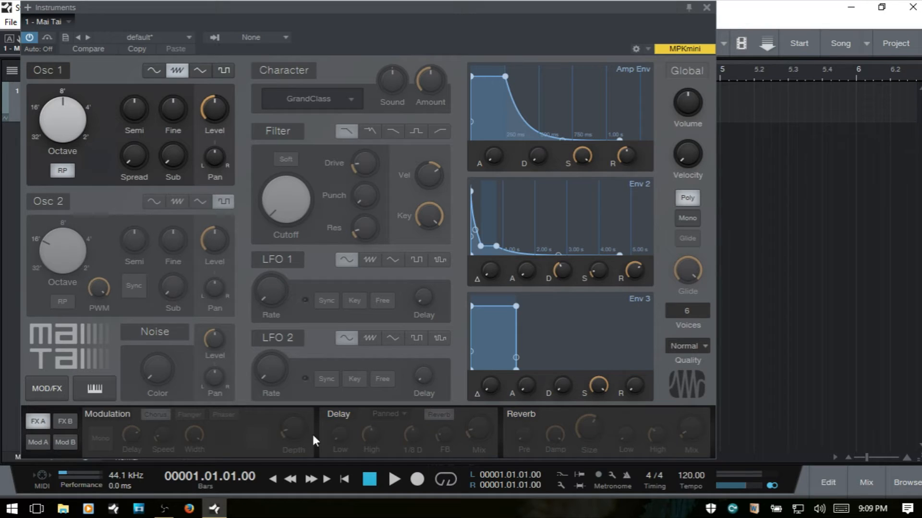
- Check the FX B page, and disable modulation slots 1, 7 and 8 on the Mod A page
left_click(67, 421)
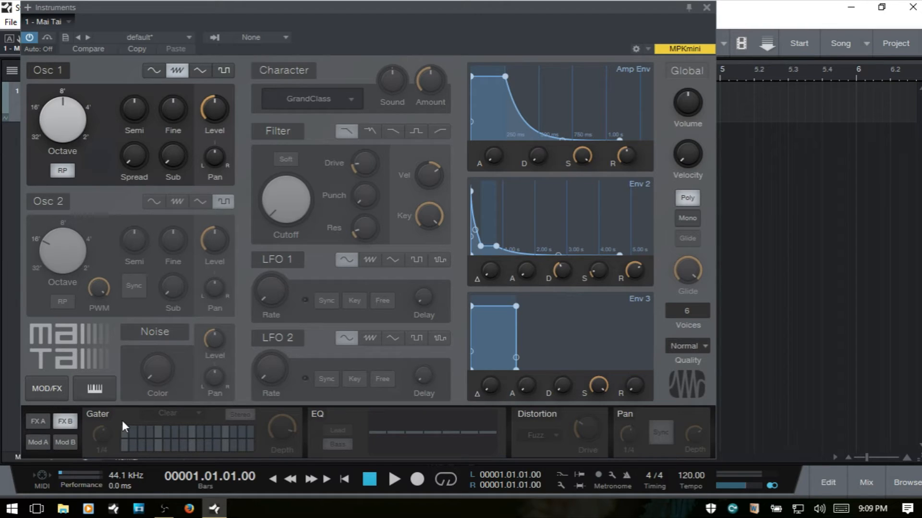
left_click(36, 440)
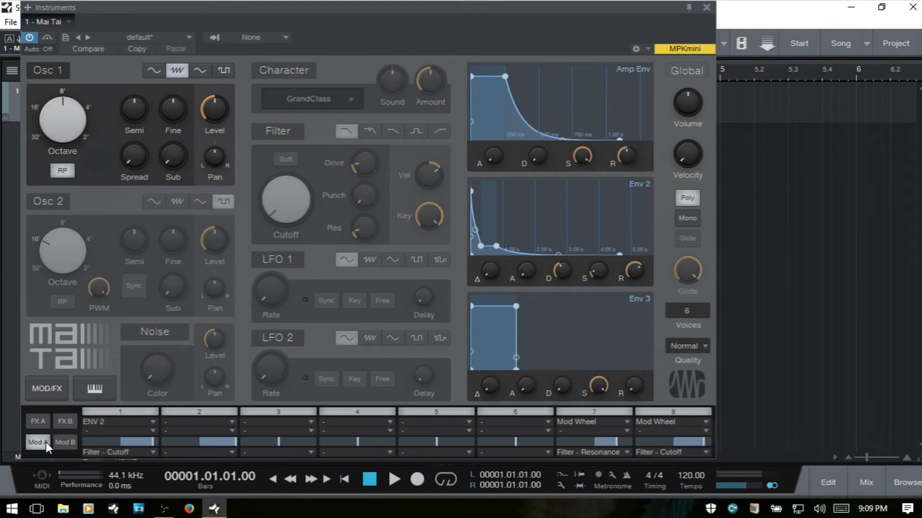
left_click(123, 411)
left_click(569, 411)
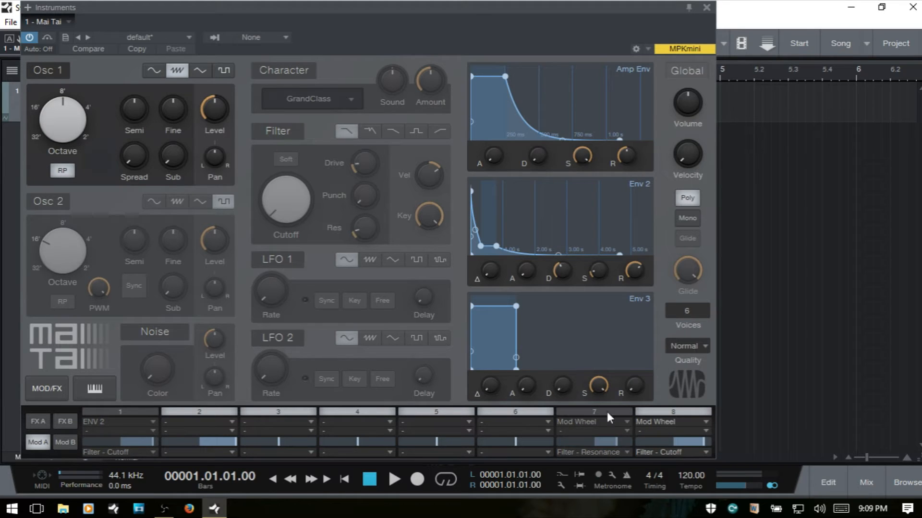
left_click(664, 412)
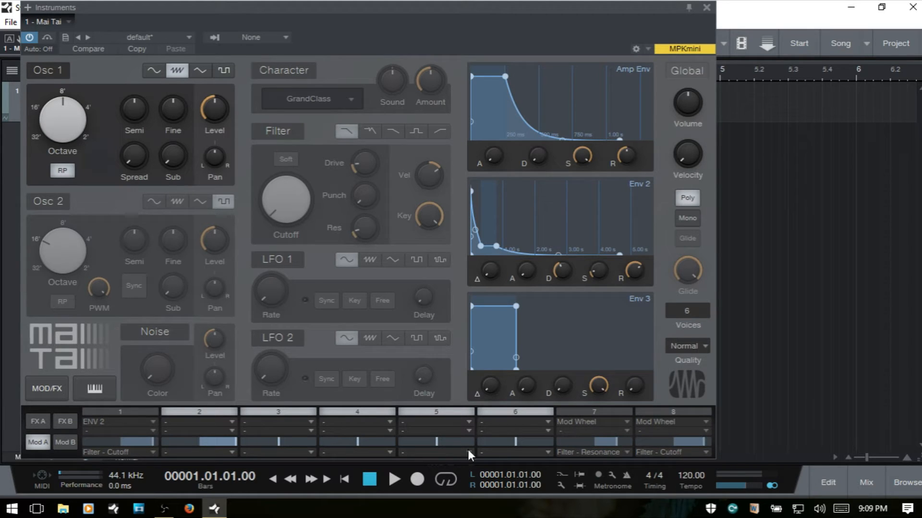
- Check Mai Tai's Mod B, Mod A, FX B and FX A pages, and collapse the Mod/FX section
left_click(64, 442)
left_click(36, 442)
left_click(196, 411)
left_click(59, 422)
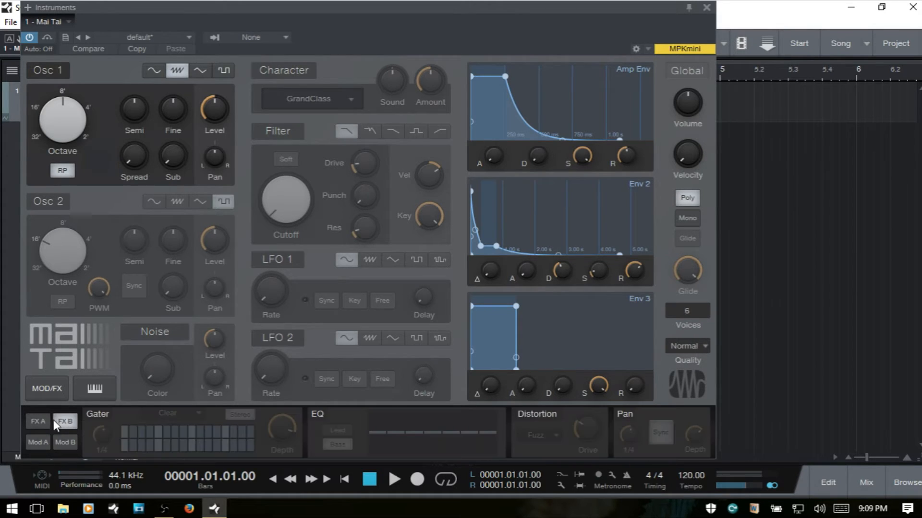
left_click(45, 420)
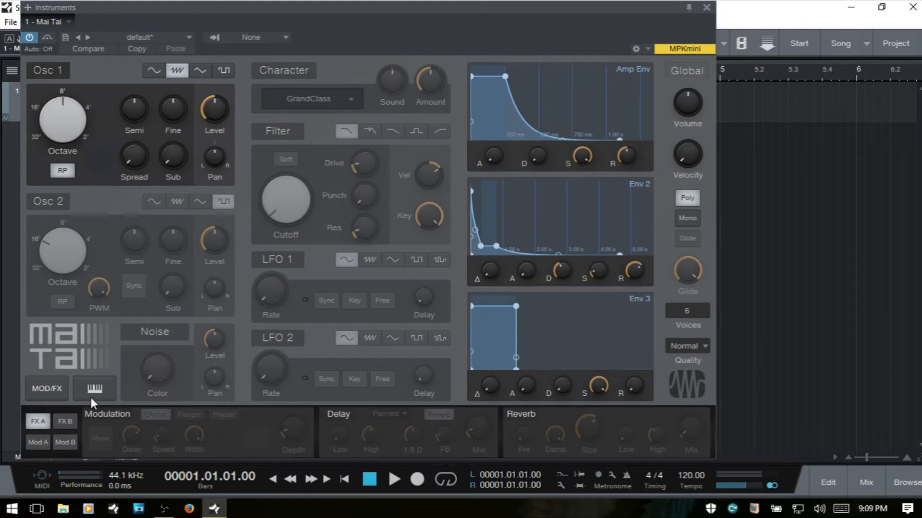
left_click(46, 387)
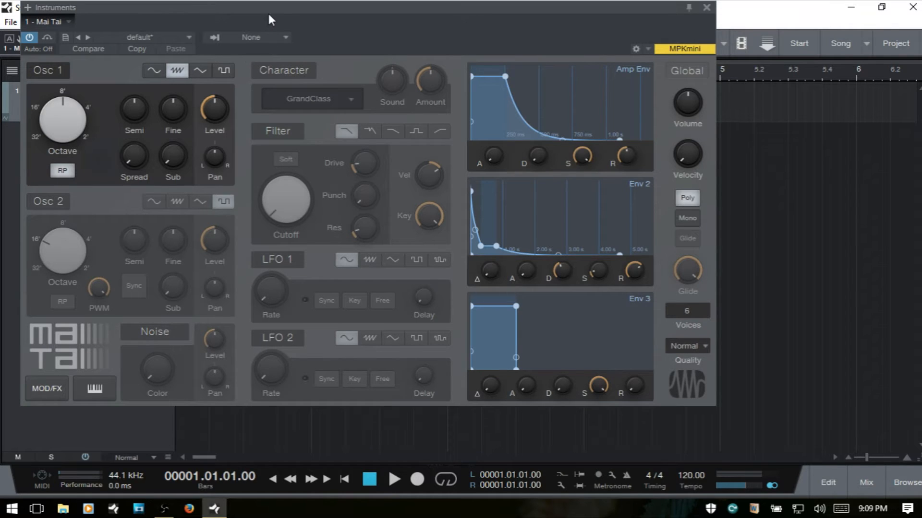
- Turn off random phase for Osc 1 and set its waveform to Sine
left_click_drag(268, 4, 260, 53)
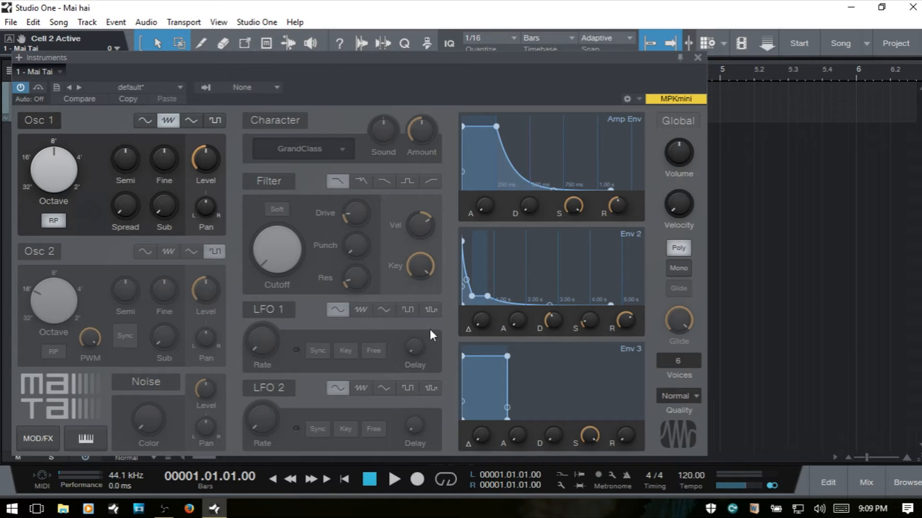
left_click(54, 220)
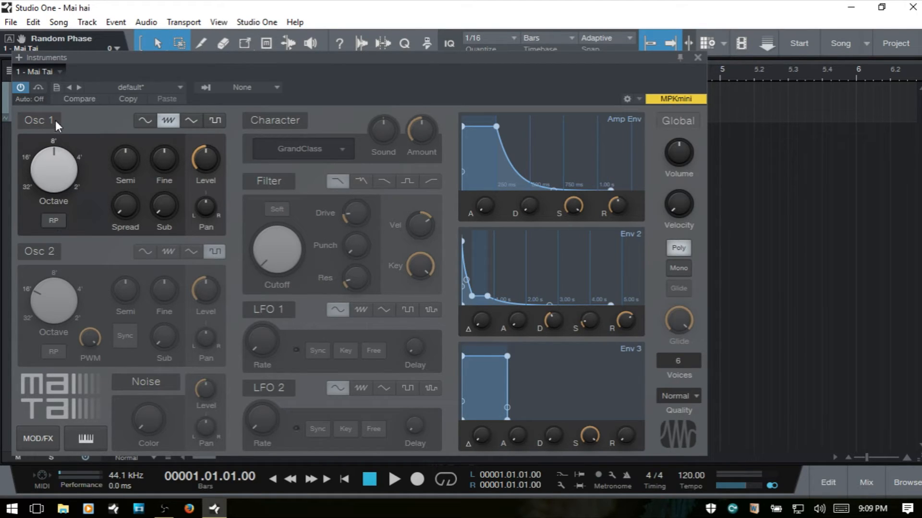
left_click(143, 120)
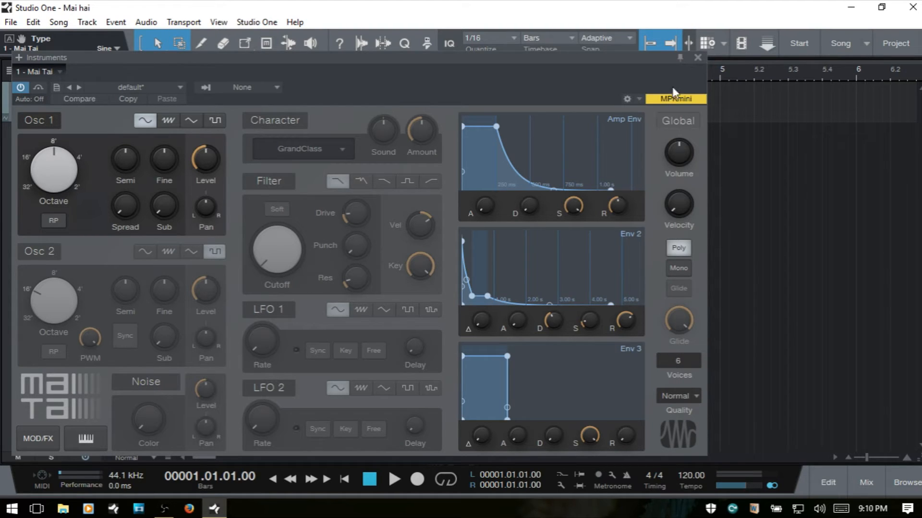
- Close Mai Tai, open the Scope insert from the Mai Tai mixer channel, and move Scope aside before hiding the console
left_click(698, 57)
key("F3")
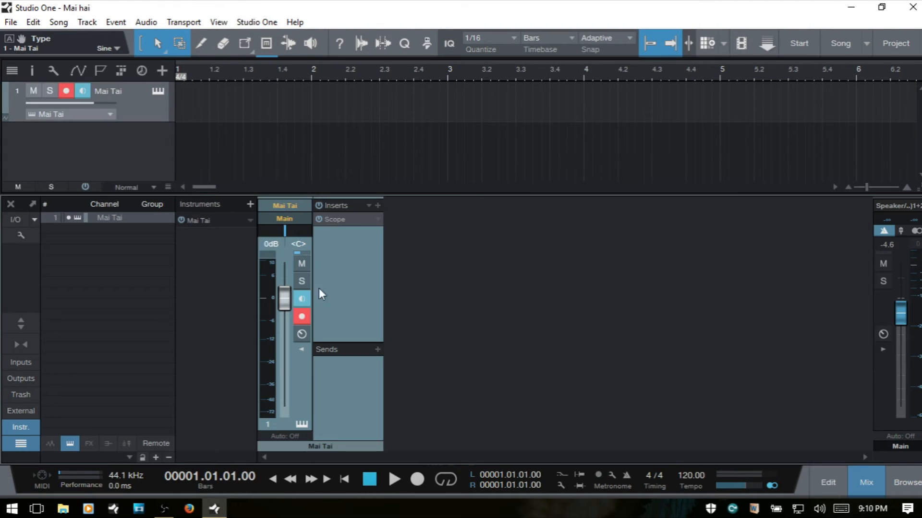
left_click(335, 220)
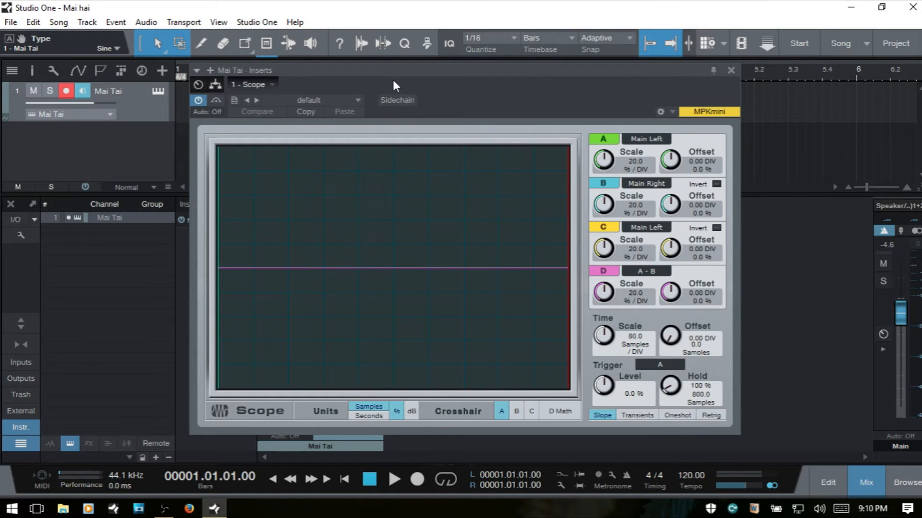
left_click_drag(397, 70, 760, 93)
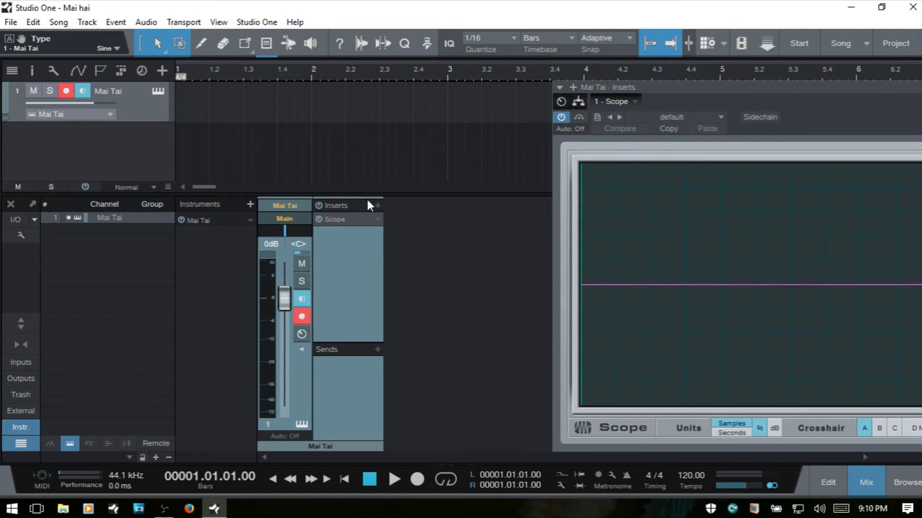
key("F3")
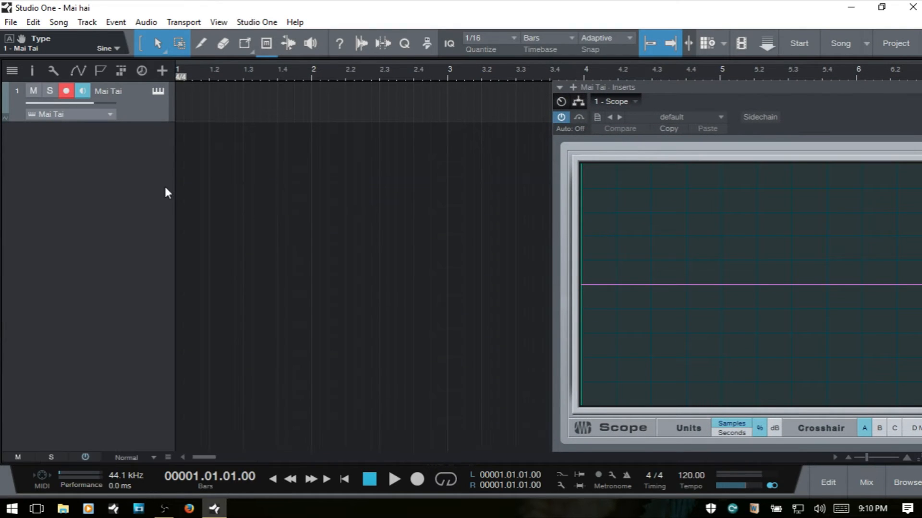
- Reopen Mai Tai and arrange the Scope window beside Osc 1 to view the sine waveform
left_click(158, 91)
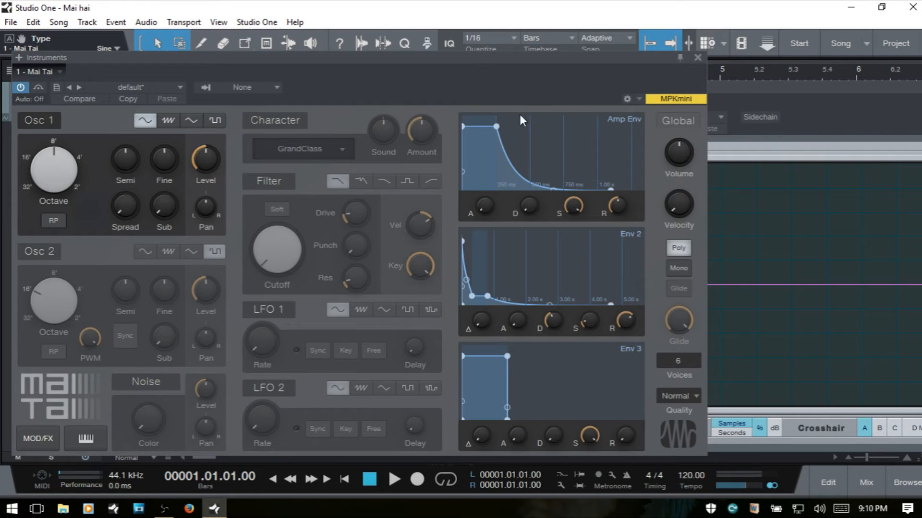
left_click(736, 87)
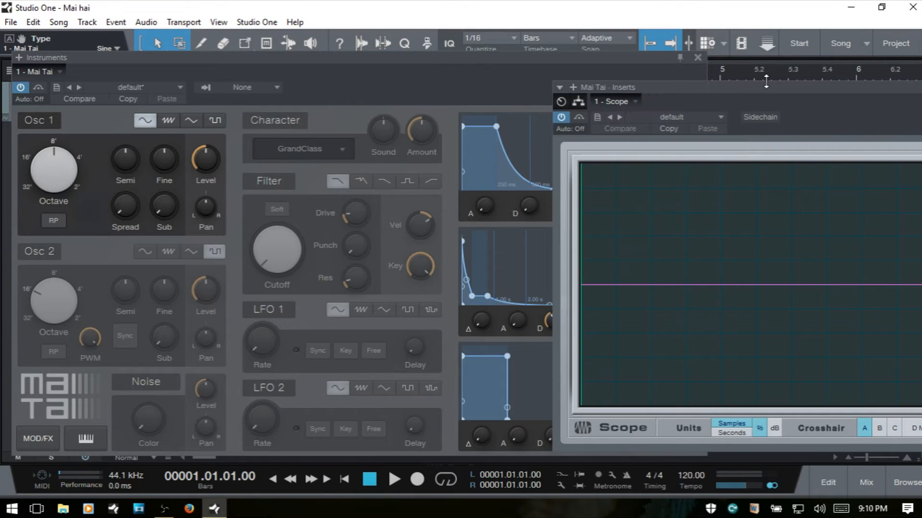
left_click_drag(778, 86, 741, 81)
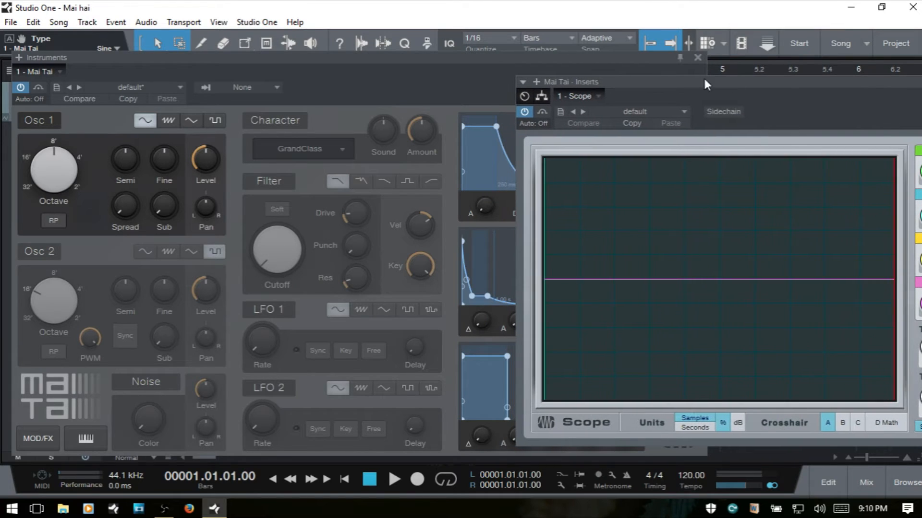
mouse_move(41, 176)
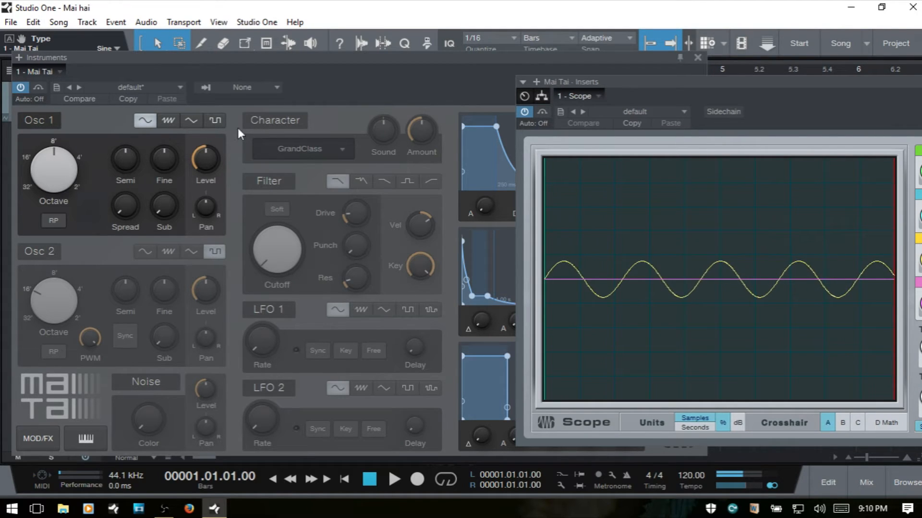
- Switch Osc 1 to the Saw and Triangle waveforms in turn, viewing each one in Scope
left_click(169, 119)
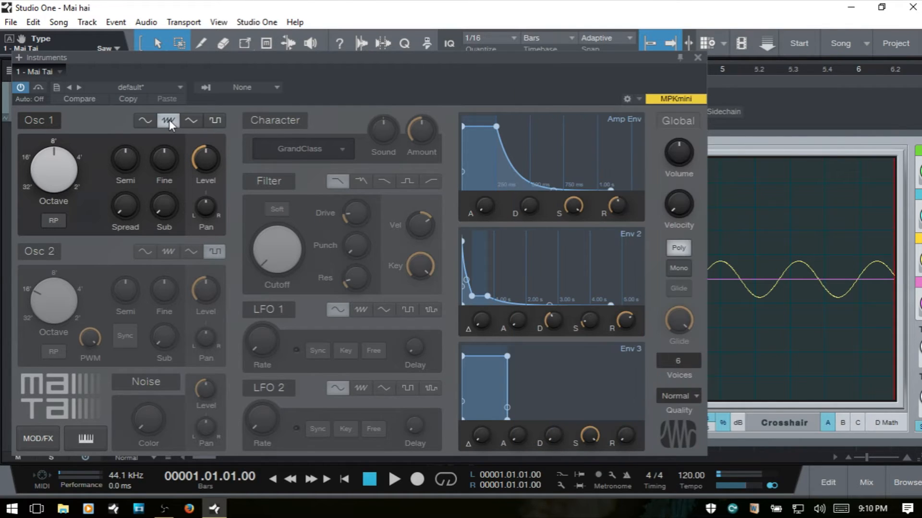
left_click(792, 91)
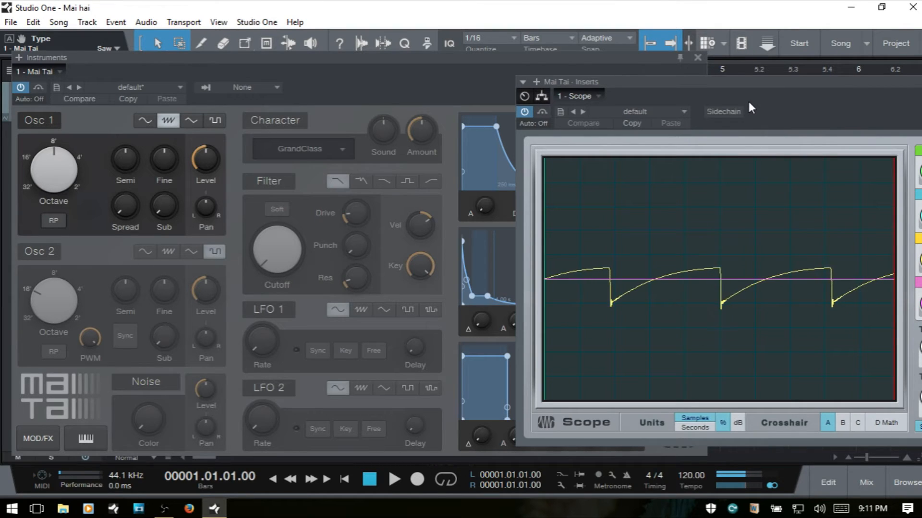
left_click(189, 118)
left_click(190, 120)
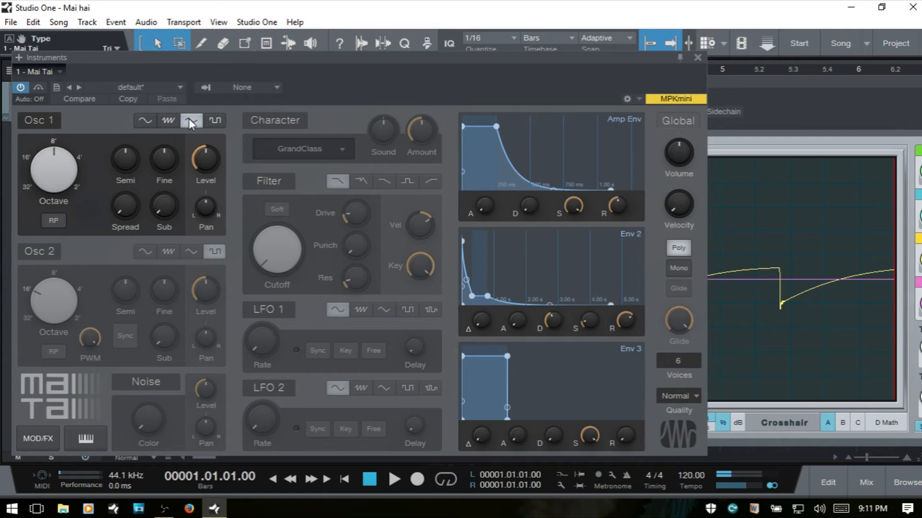
left_click(764, 88)
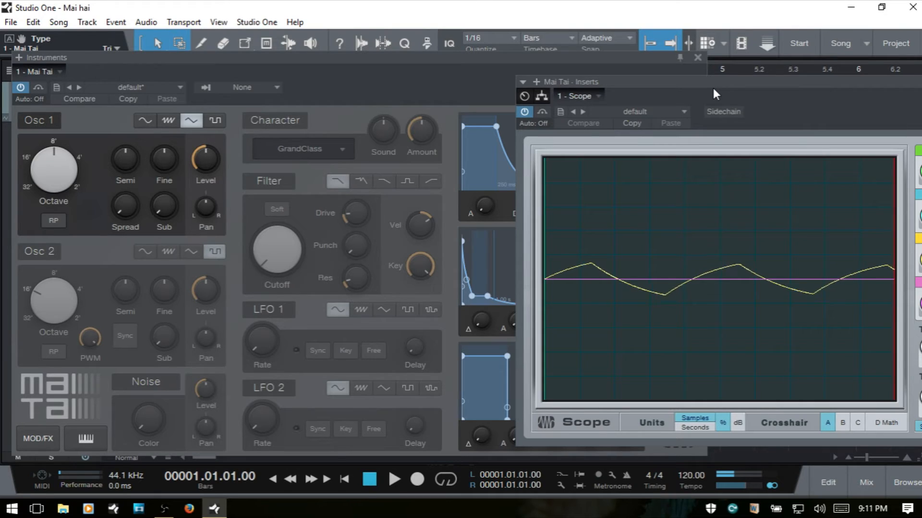
- Set the Osc 1 waveform to Square and view it in Scope
left_click(218, 119)
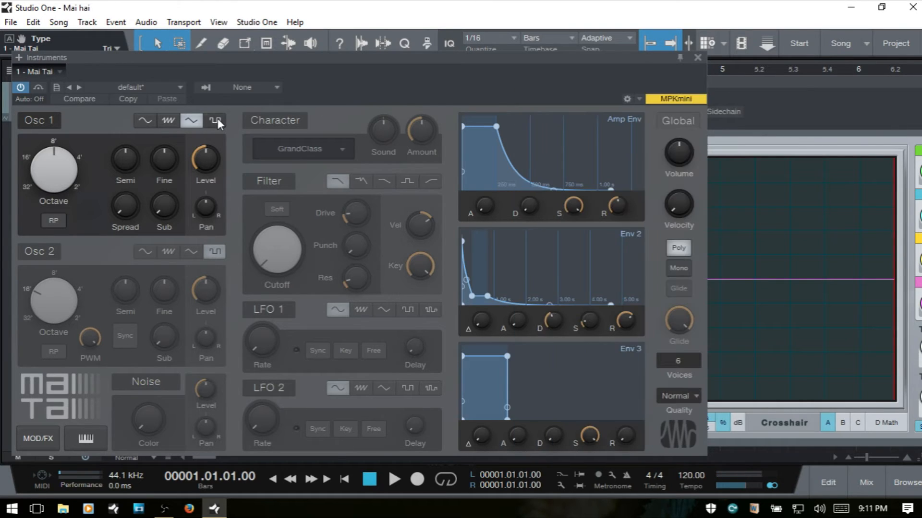
left_click(216, 119)
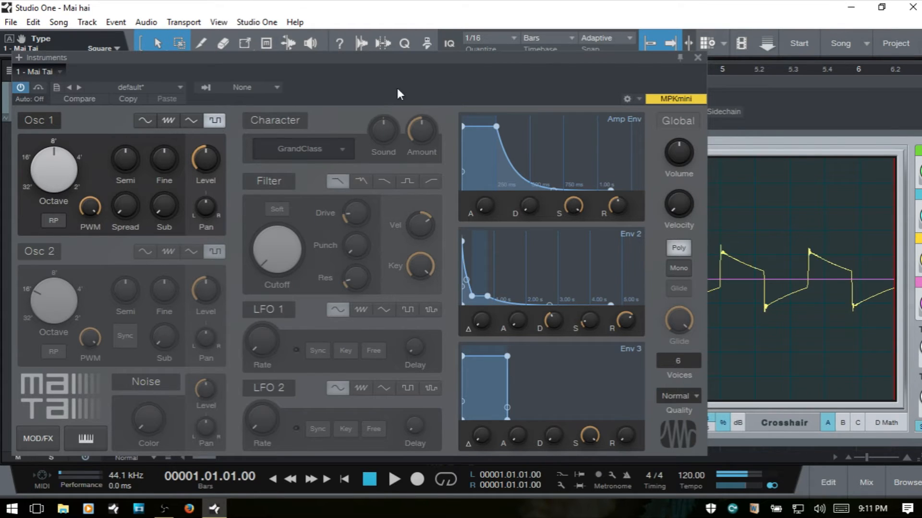
left_click(747, 84)
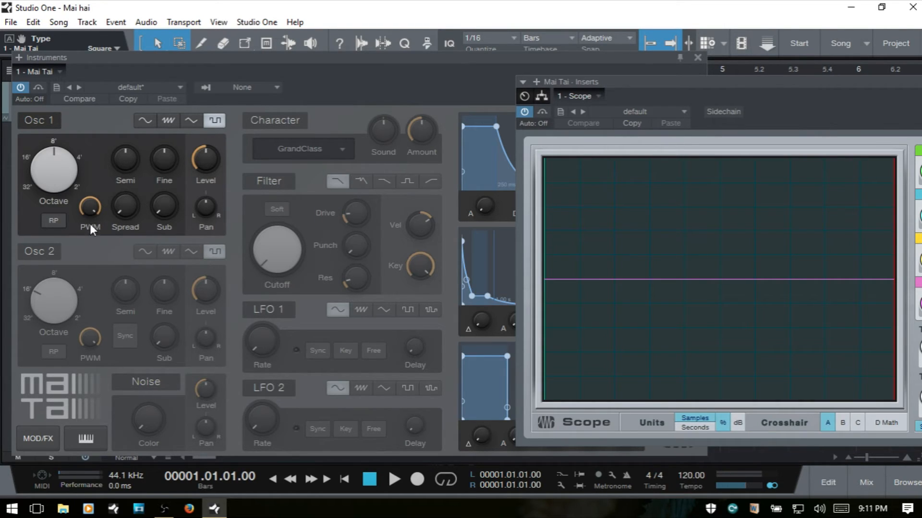
- Switch Osc 1 to Triangle and back to Square to compare the availability of the PWM control
left_click(189, 117)
left_click(190, 119)
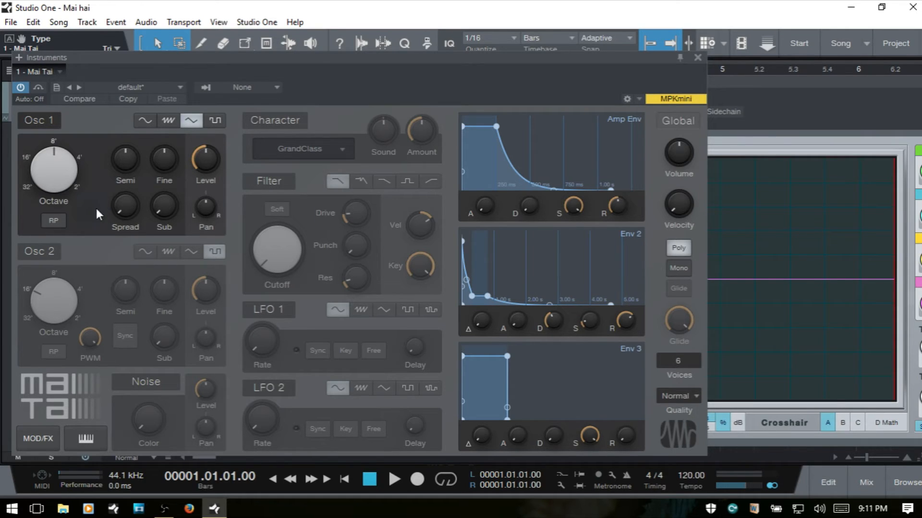
left_click(219, 117)
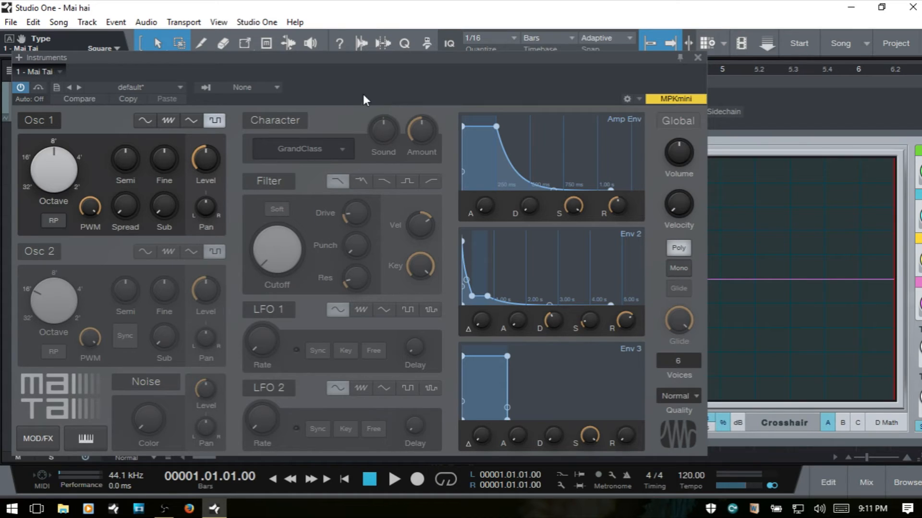
- Move the Mai Tai window partly off-screen and shift the Scope window farther away from its controls
left_click_drag(363, 59, 294, 57)
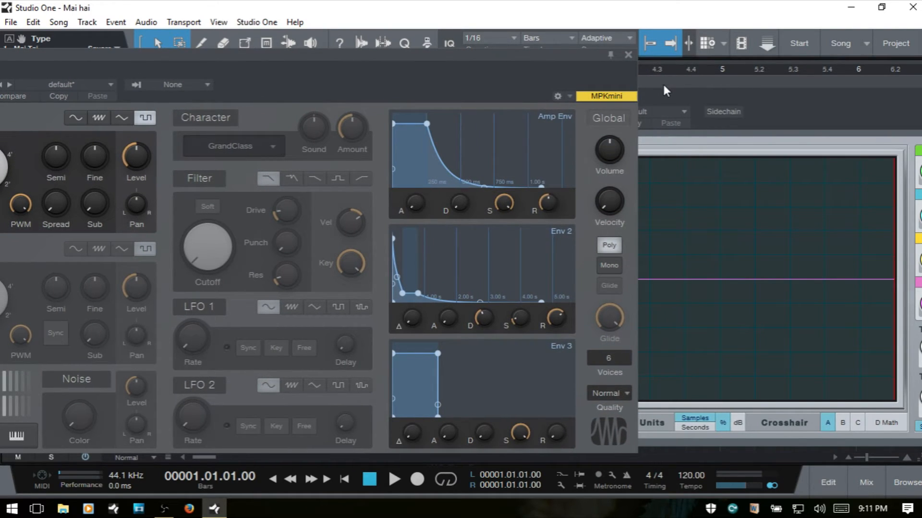
left_click_drag(665, 90, 702, 82)
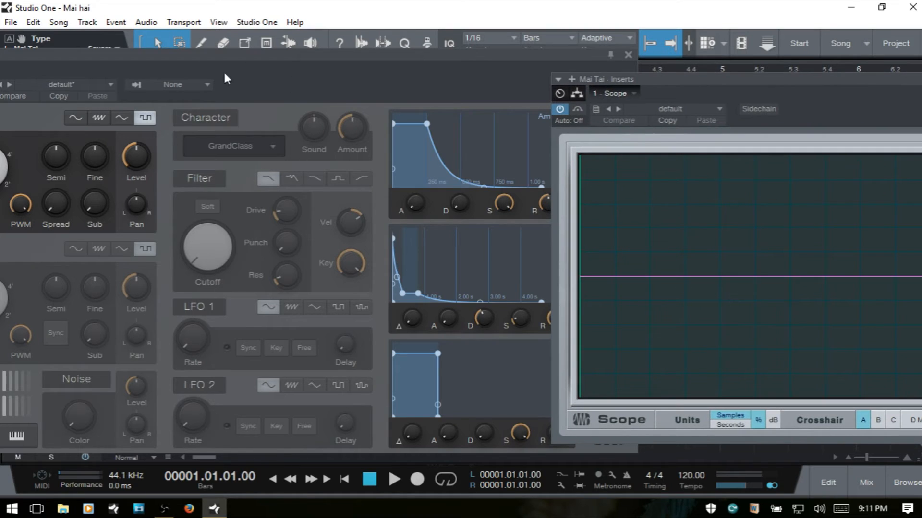
- Bring the Mai Tai window forward and sweep Osc 1's PWM to compare the square wave's pulse widths in Scope
left_click(199, 68)
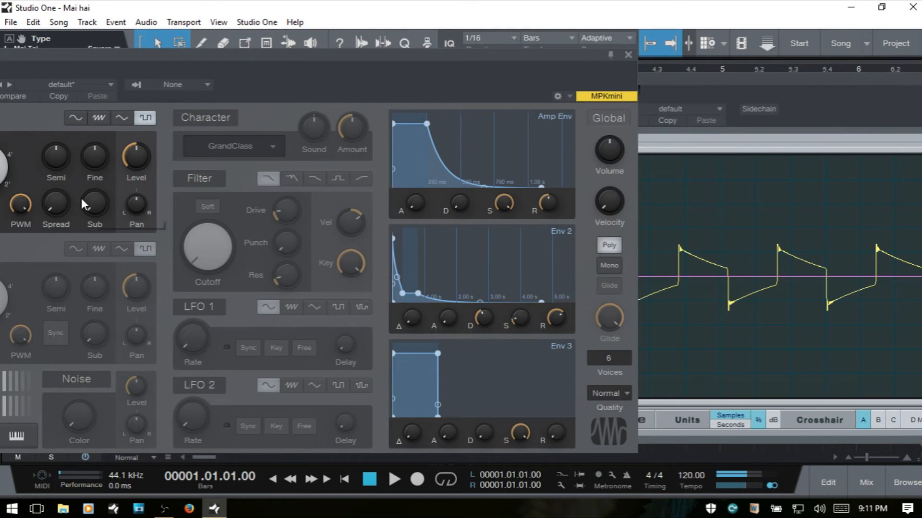
left_click_drag(20, 206, 19, 175)
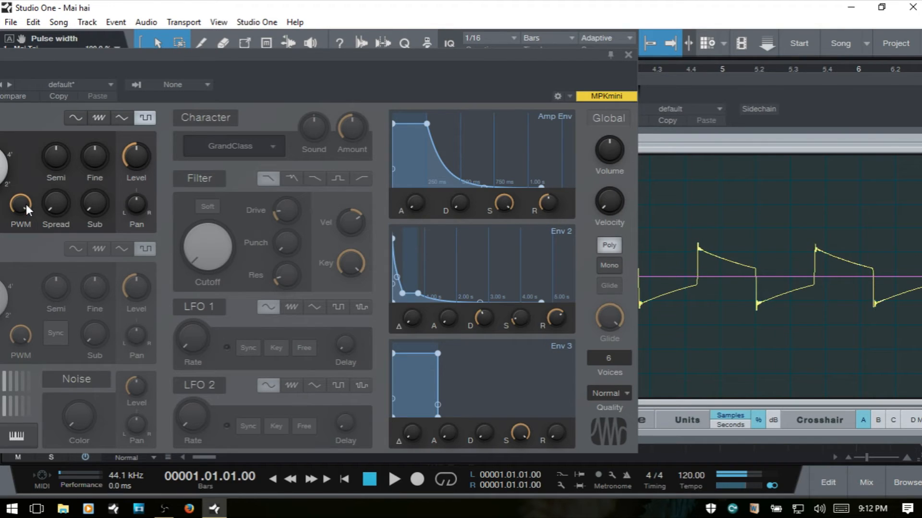
left_click_drag(22, 204, 45, 85)
- Move the Mai Tai window fully back on-screen, then lower Osc 1's Octave to 32' and return it to 8'
left_click_drag(220, 57, 290, 30)
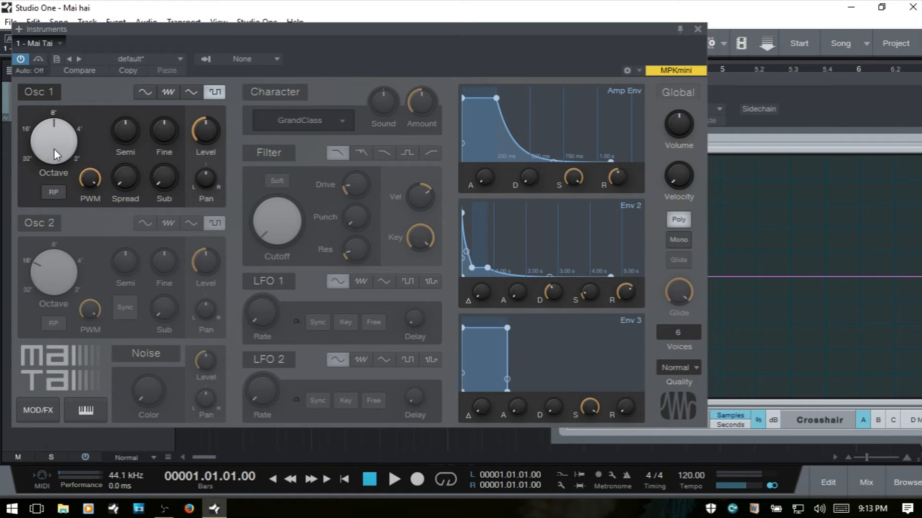
mouse_move(48, 150)
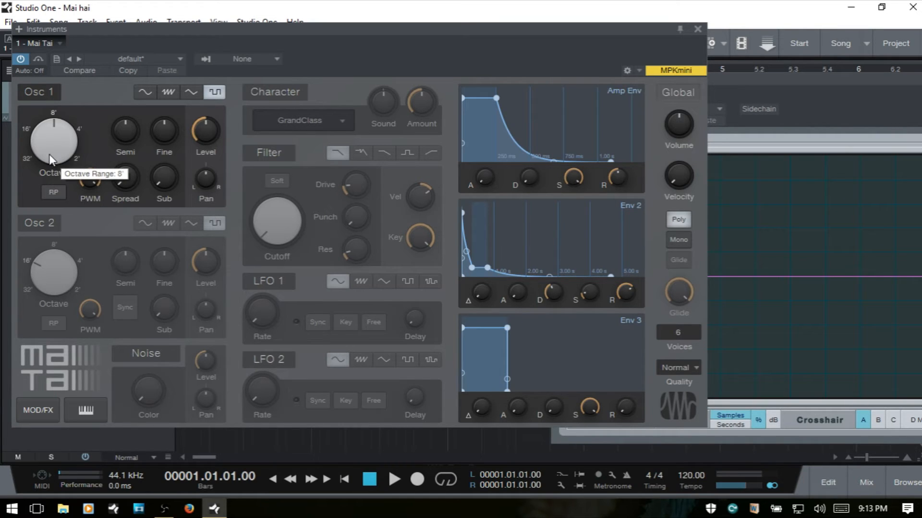
left_click_drag(50, 150, 64, 261)
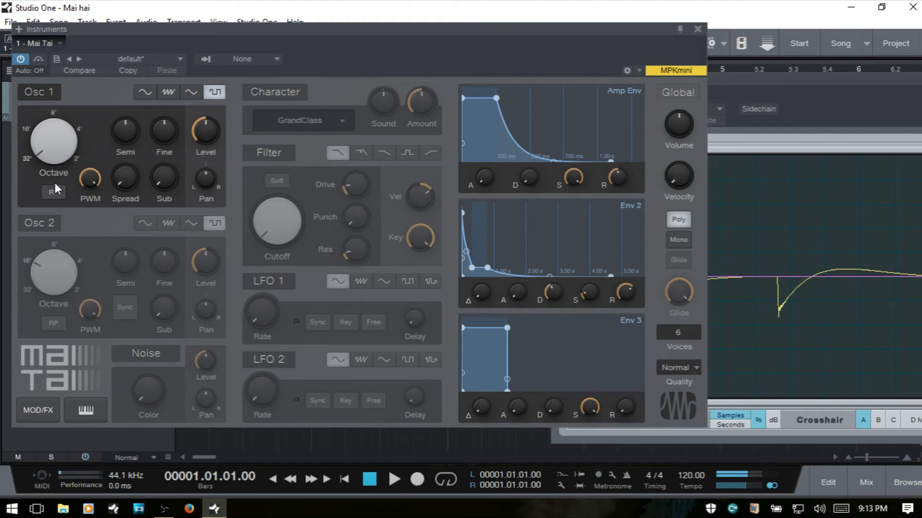
left_click_drag(53, 152, 54, 95)
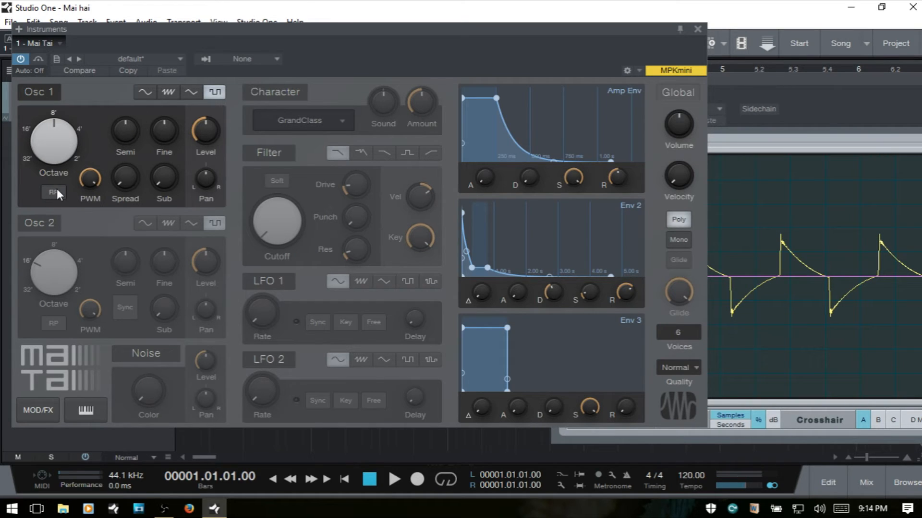
- Set the Osc 1 waveform to Saw and turn on its Random Phase option
left_click(169, 92)
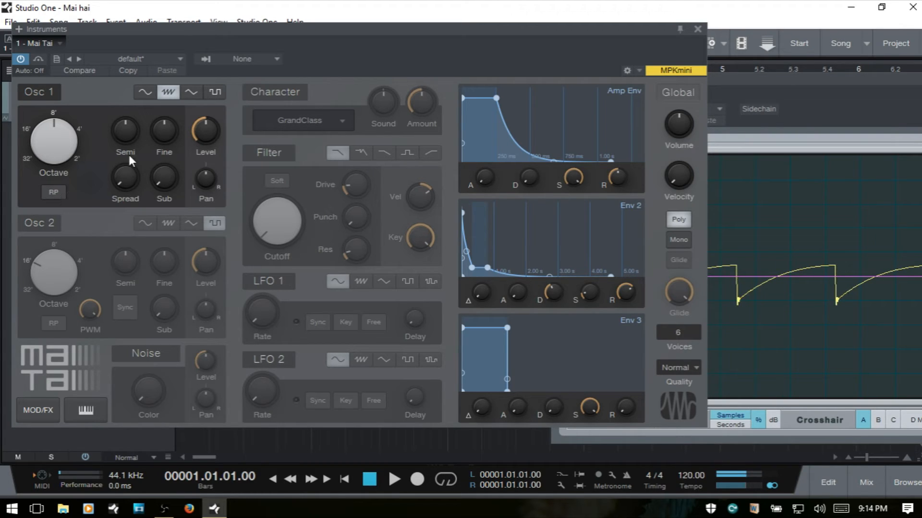
left_click(54, 192)
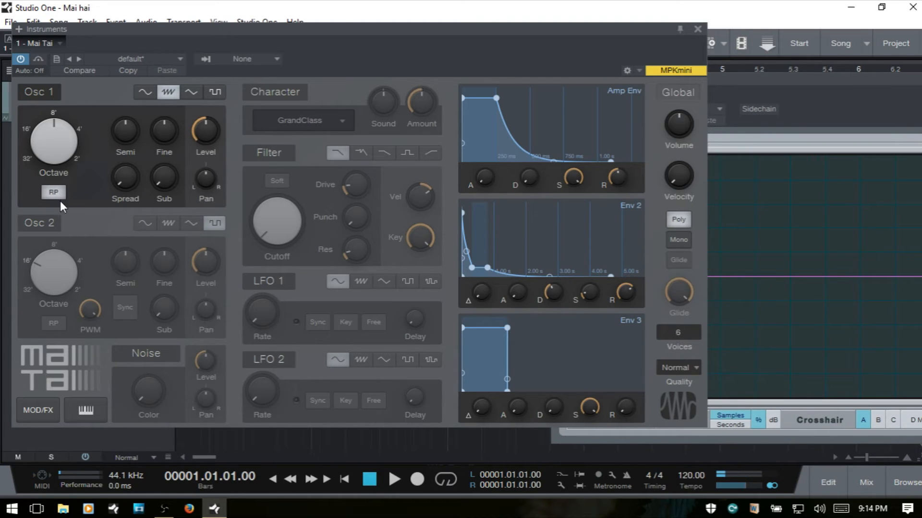
- Enable Osc 2 alongside the Osc 1 Saw and compare the combined waveform with Osc 1's Random Phase off and on
left_click(39, 222)
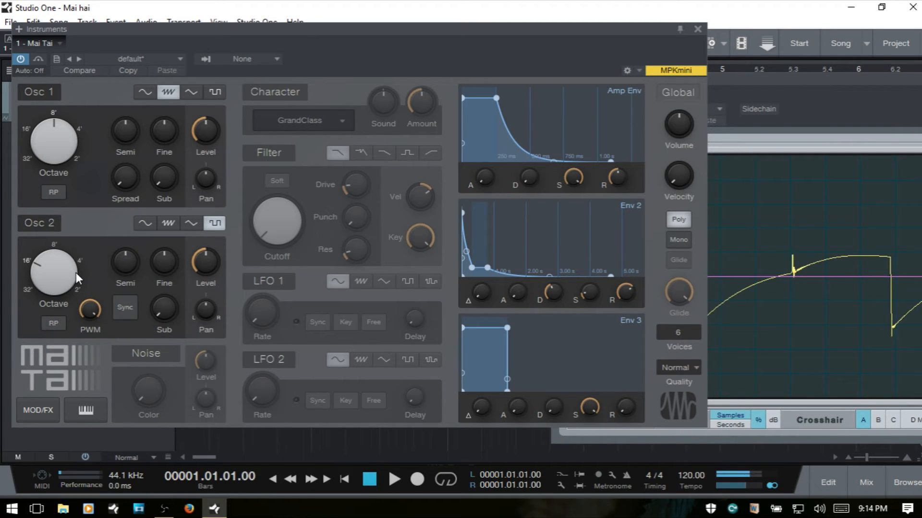
left_click(41, 224)
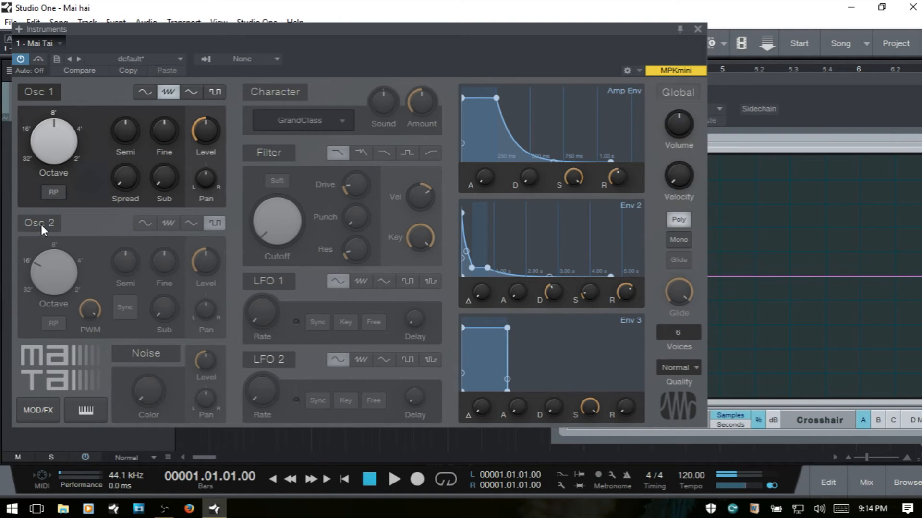
left_click(41, 224)
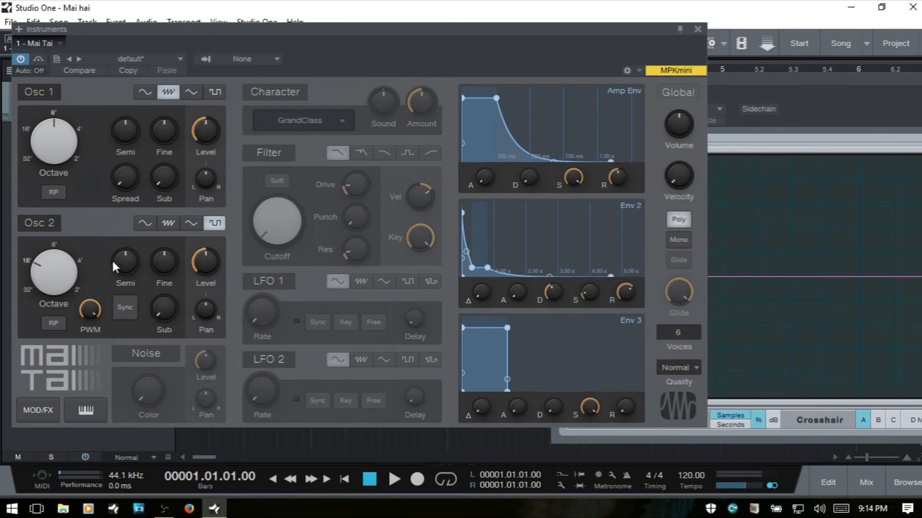
left_click(54, 192)
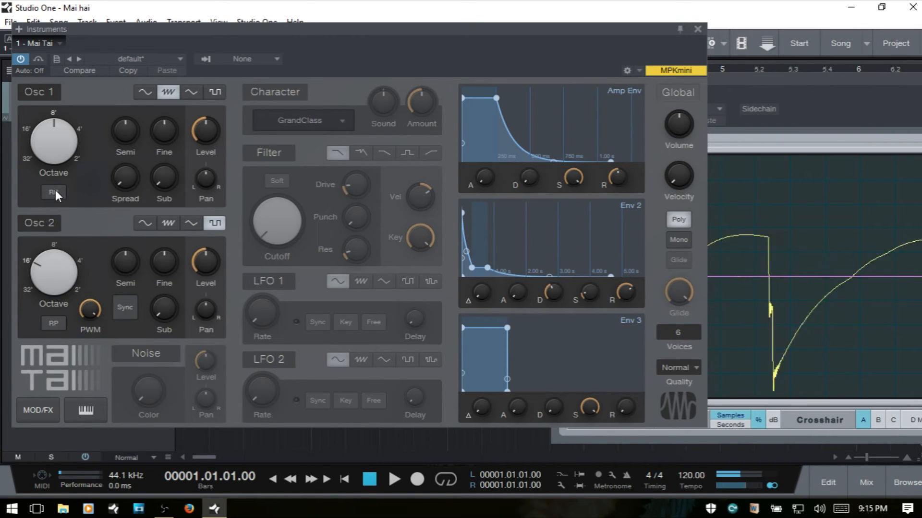
left_click(55, 192)
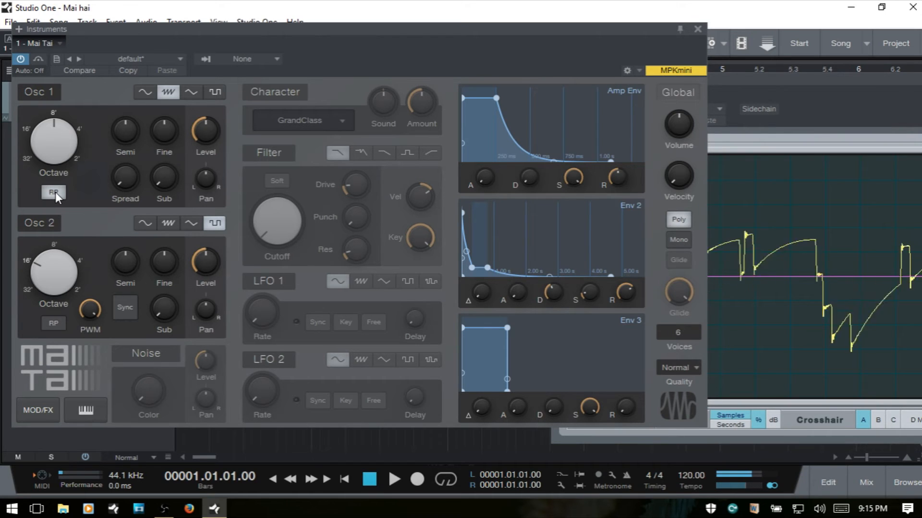
- Switch Osc 1 to Triangle and to Square, comparing the two-oscillator waveform with Random Phase off and on
left_click(195, 89)
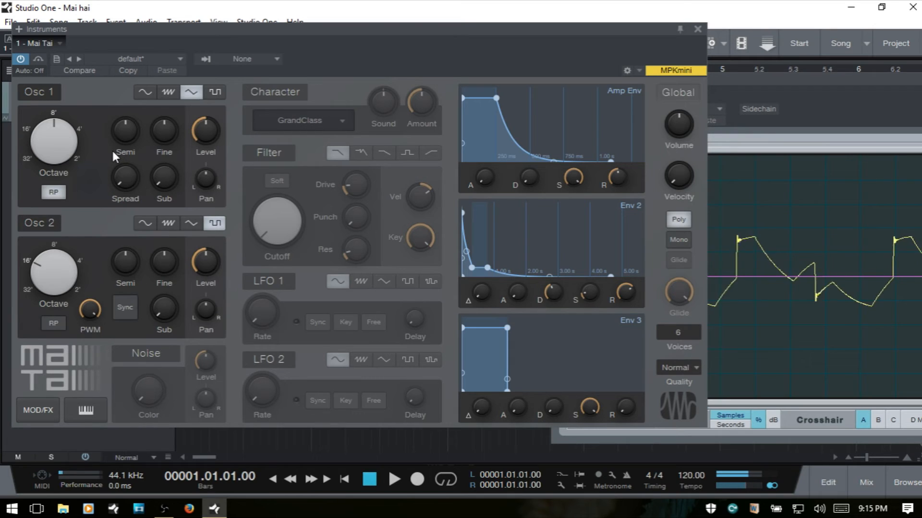
left_click(216, 92)
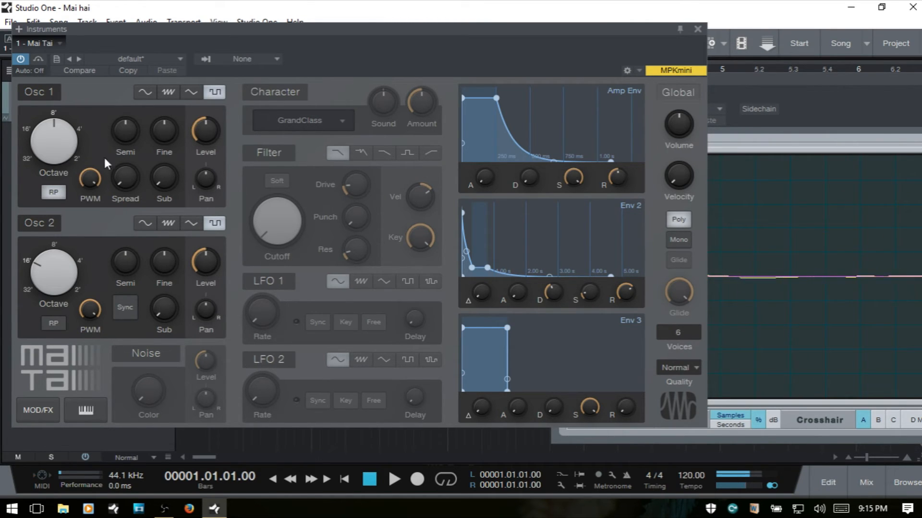
left_click(52, 193)
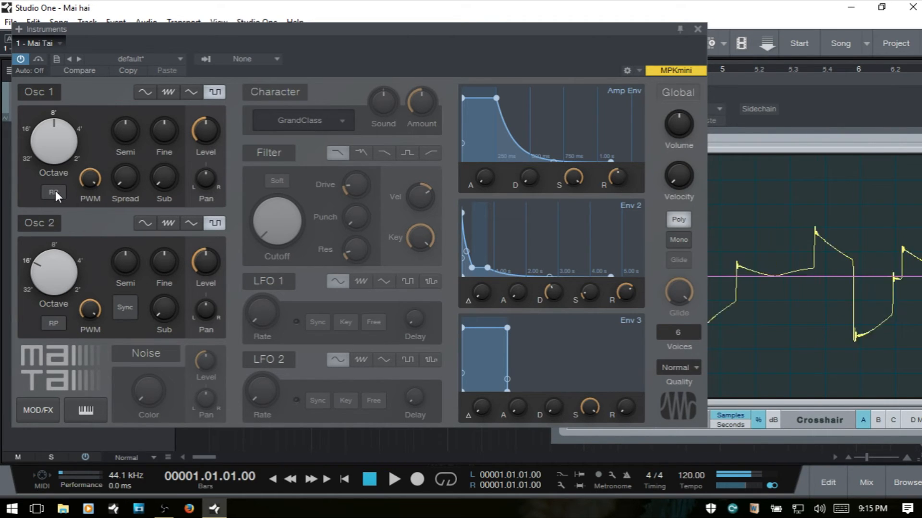
left_click(54, 191)
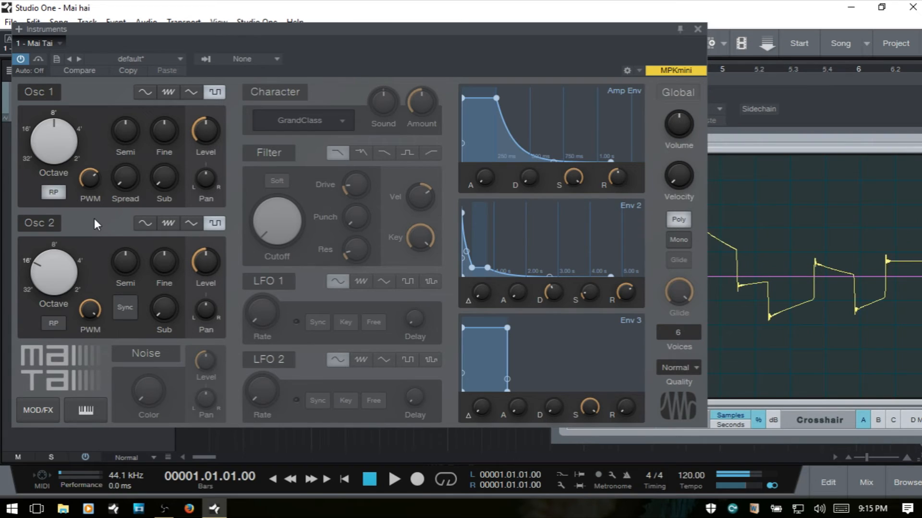
- Disable Osc 2 and turn off Random Phase on Osc 1
left_click(37, 222)
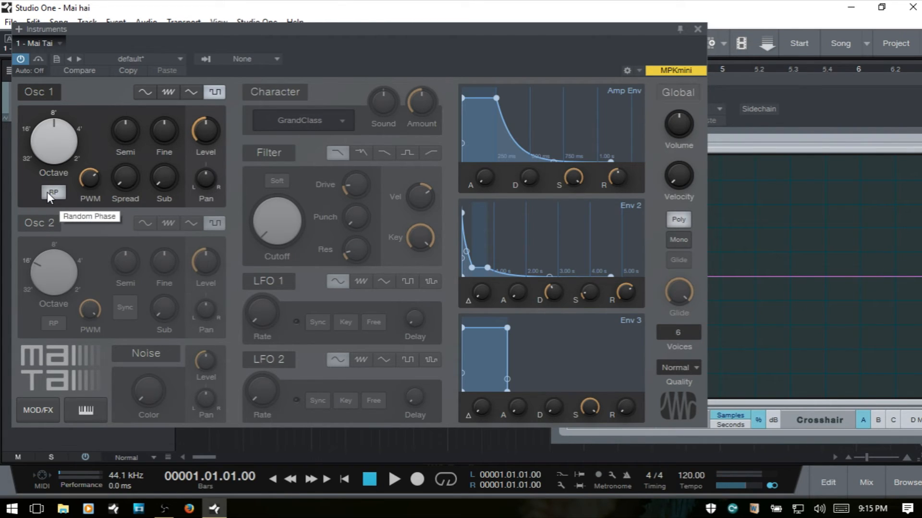
left_click(48, 192)
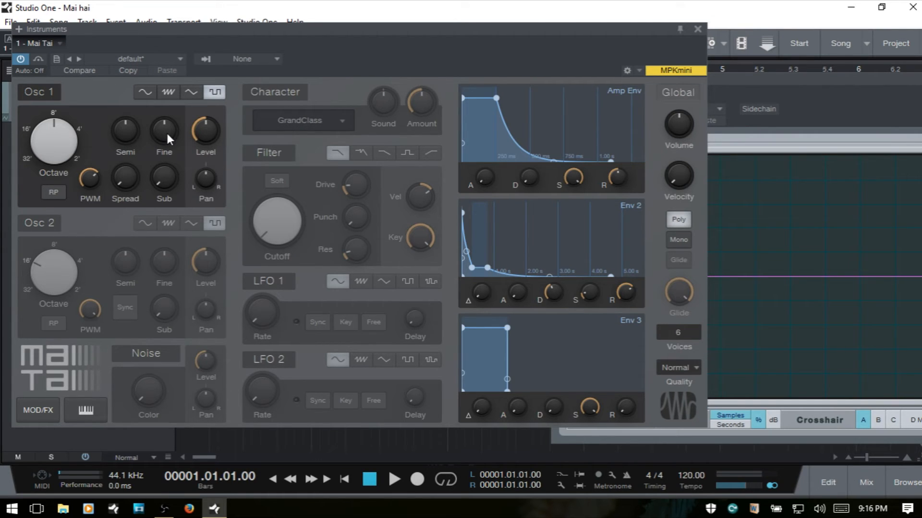
- Set Osc 1 to Saw, raise its Spread to maximum, and reduce it slightly
mouse_move(166, 133)
left_click(167, 91)
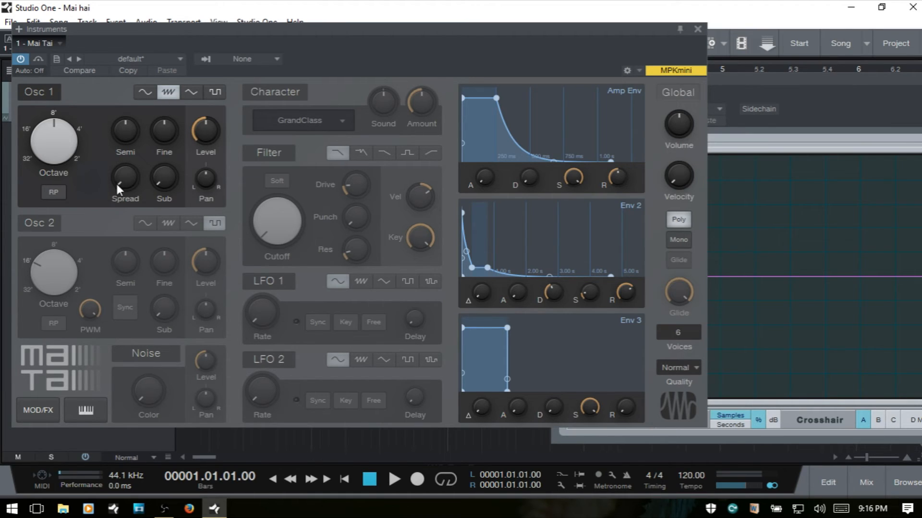
mouse_move(126, 181)
left_click_drag(123, 181, 118, 48)
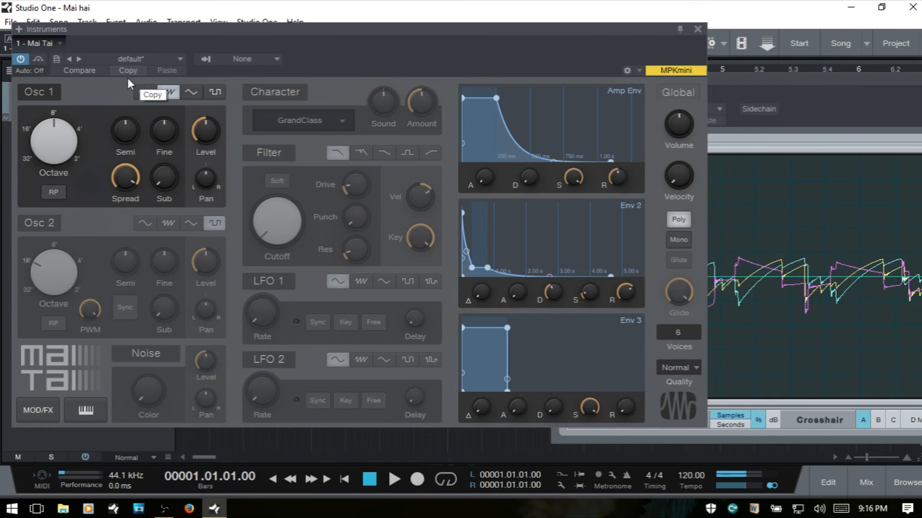
left_click_drag(125, 175, 128, 207)
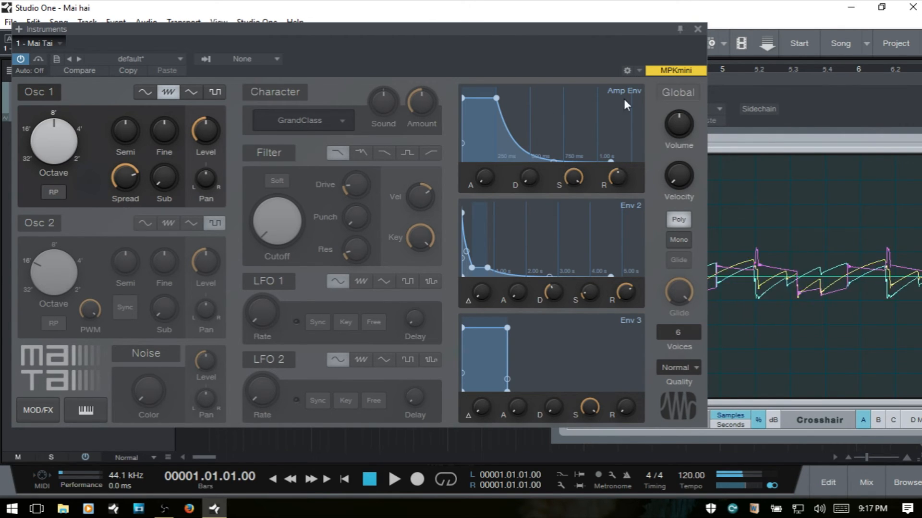
- Shift the Scope window until its whole display is on-screen, view the spread Saw traces, and return to Mai Tai
left_click(764, 79)
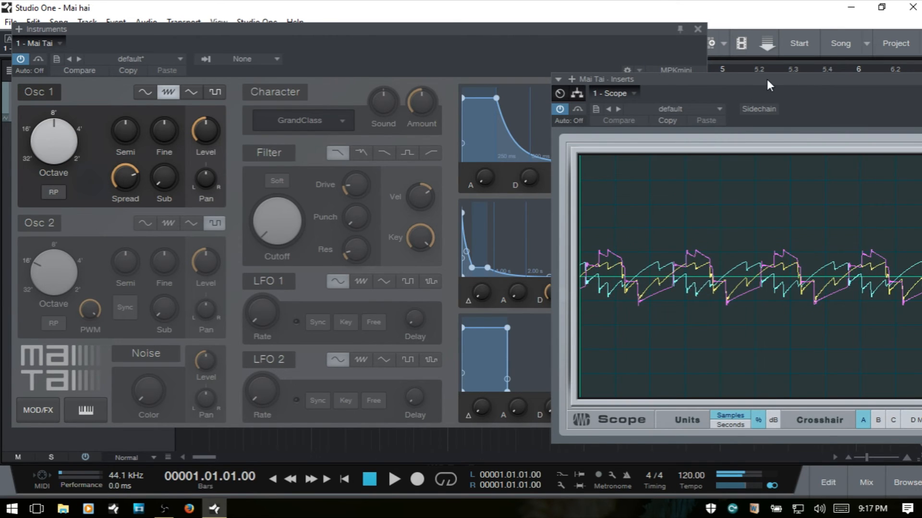
left_click_drag(767, 79, 733, 77)
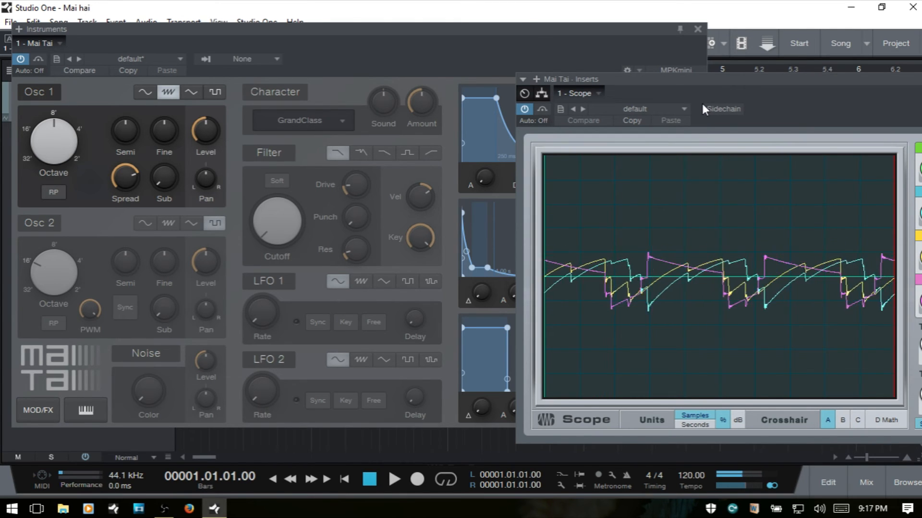
left_click(407, 36)
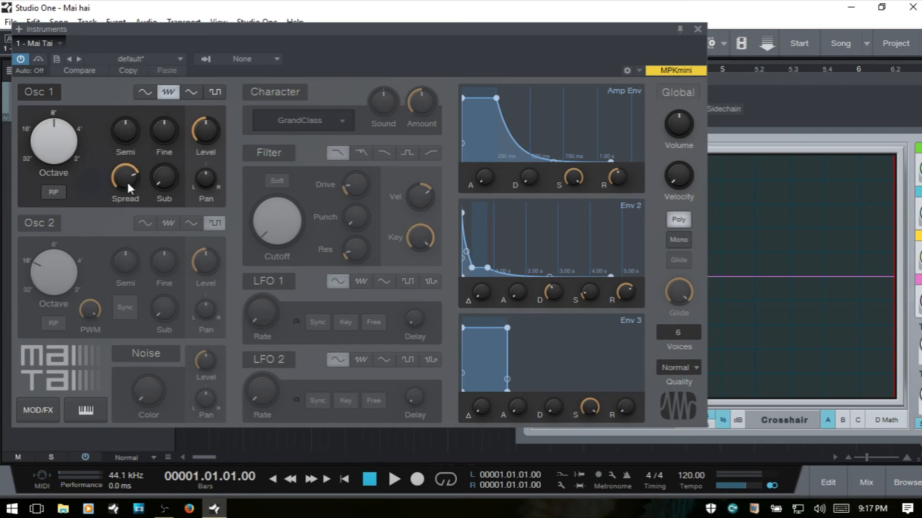
- Raise Osc 1's Sub level to maximum on the Saw waveform, view the change in Scope, and lower it back to minimum
mouse_move(163, 182)
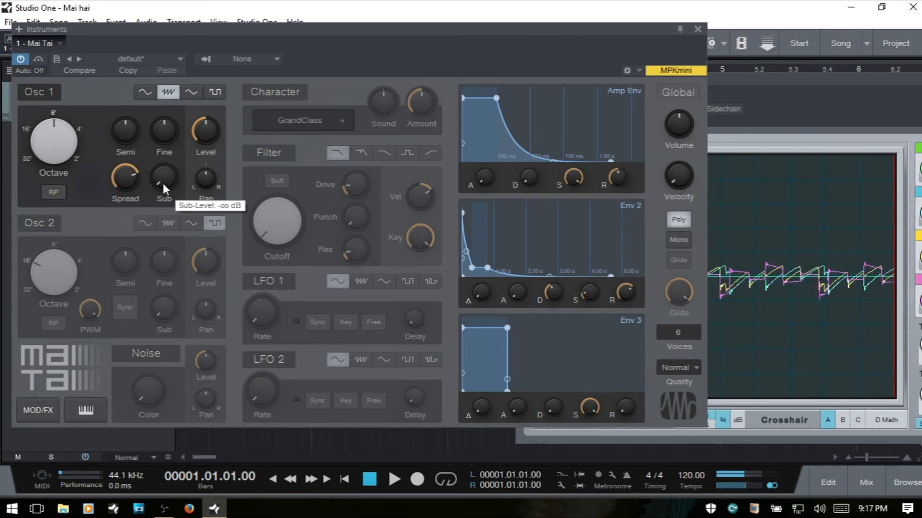
left_click_drag(162, 181, 171, 11)
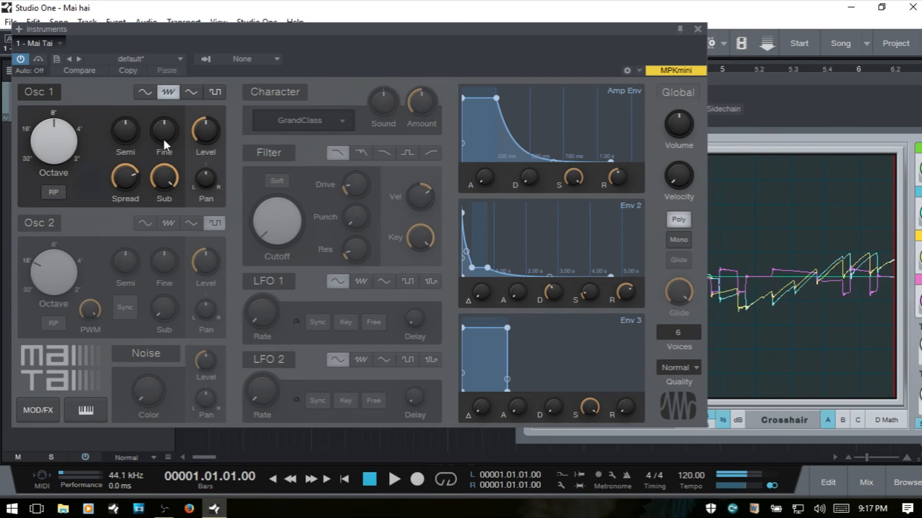
left_click_drag(161, 171, 200, 363)
- Set Osc 1 to Sine with Spread at minimum and bring Scope forward to view the waveform
left_click(140, 93)
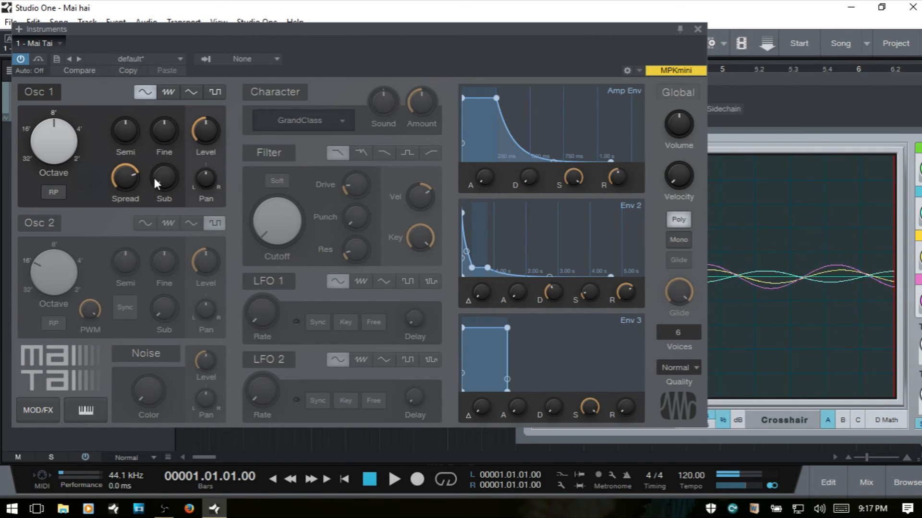
left_click_drag(124, 177, 142, 320)
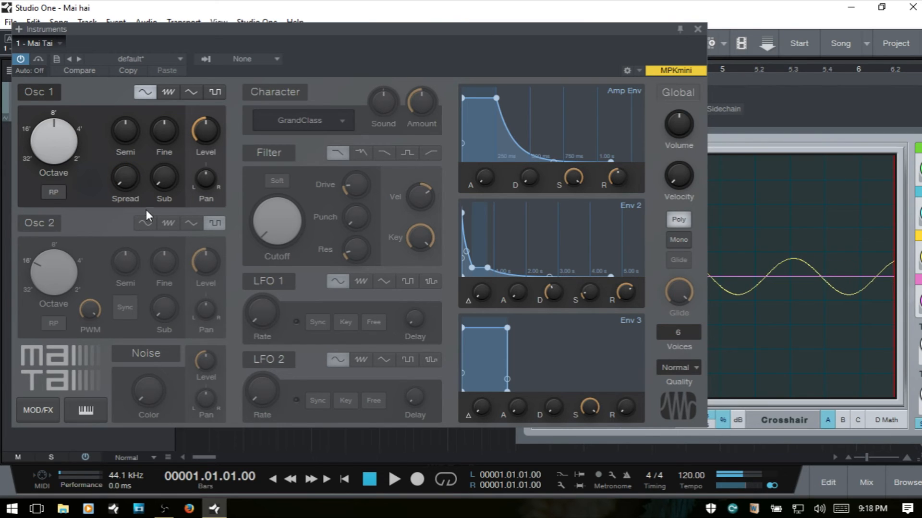
left_click(751, 82)
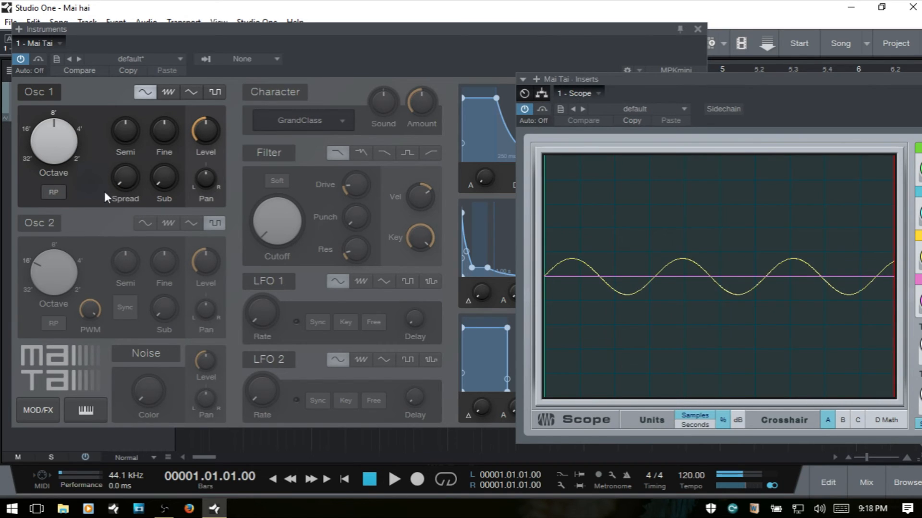
- Raise Osc 1's Spread nearly to maximum on the Sine waveform, examine the traces in Scope, and return Spread to minimum
left_click_drag(124, 183, 134, 67)
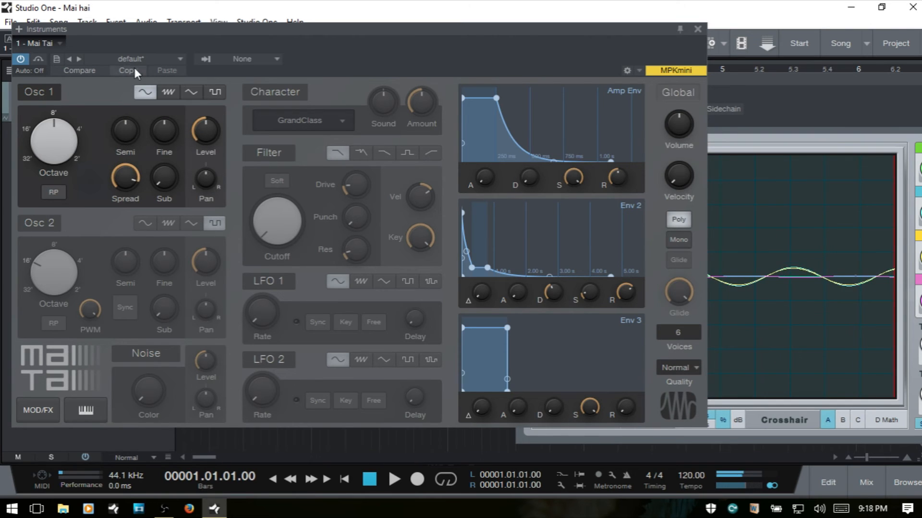
left_click(755, 76)
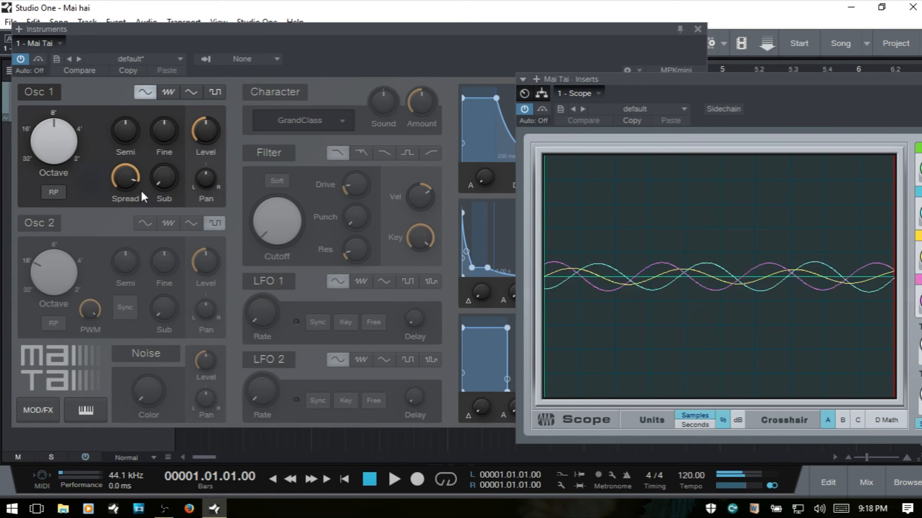
mouse_move(139, 190)
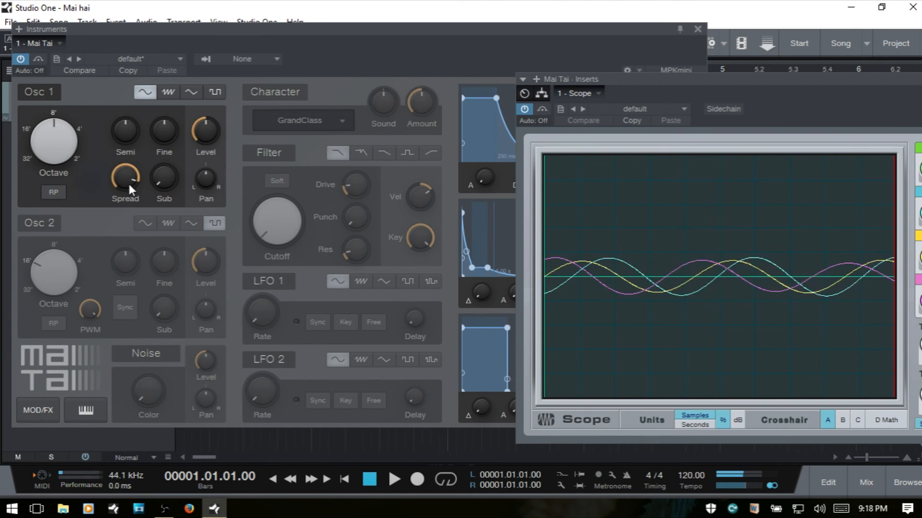
mouse_move(126, 175)
left_mouse_down()
mouse_move(151, 253)
mouse_move(164, 364)
left_mouse_up()
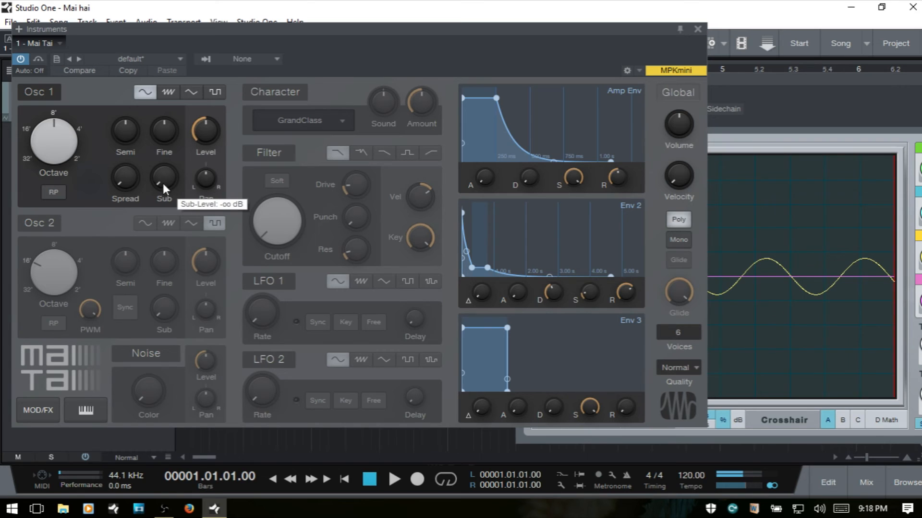
- Raise Osc 1's Sub level to maximum on the Sine waveform
left_click_drag(163, 180, 173, 8)
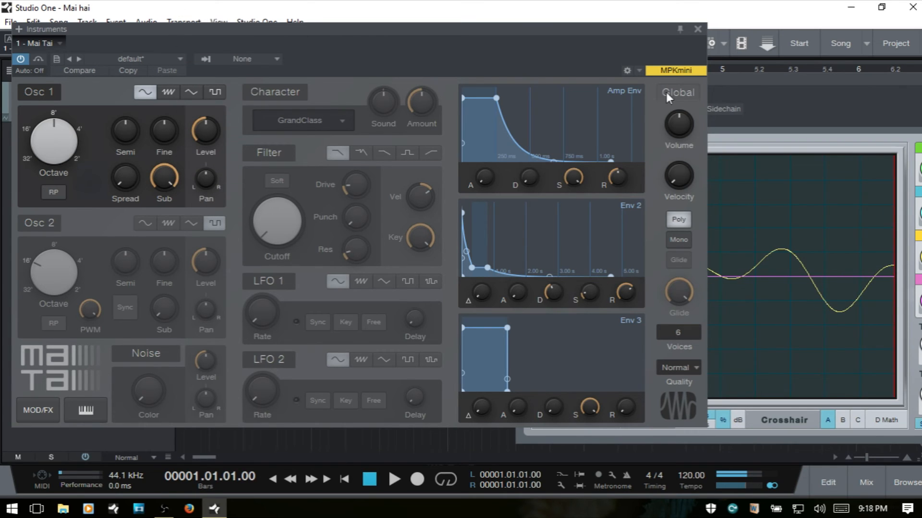
- View the Sine waveform with full Sub in Scope, and lower Osc 1's Sub level to minimum
left_click(747, 90)
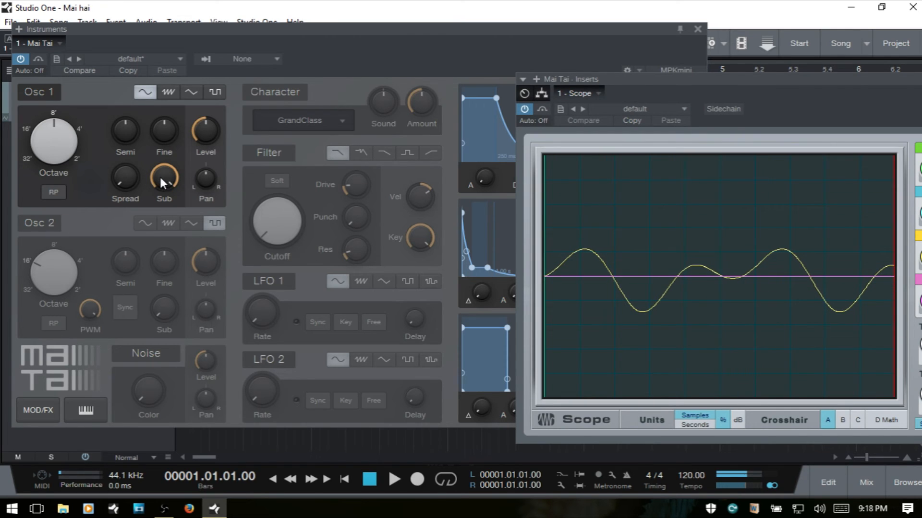
mouse_move(164, 177)
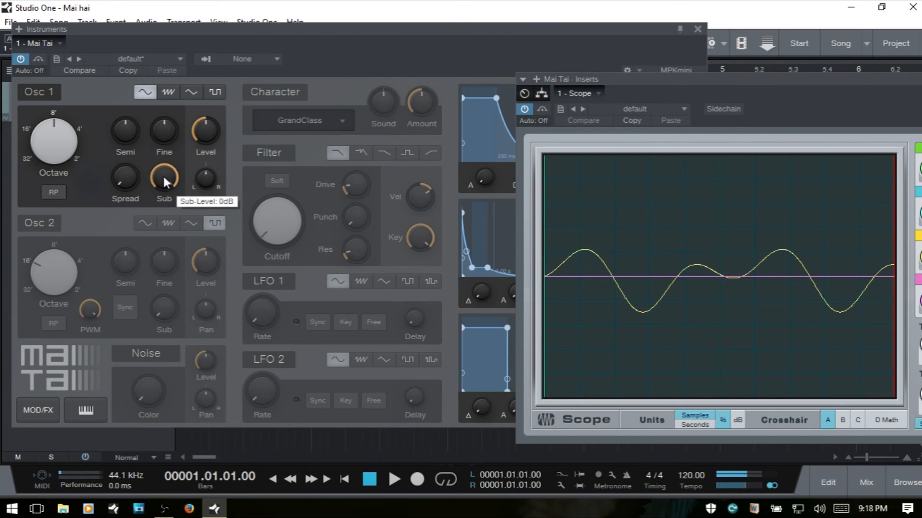
left_click_drag(165, 177, 195, 351)
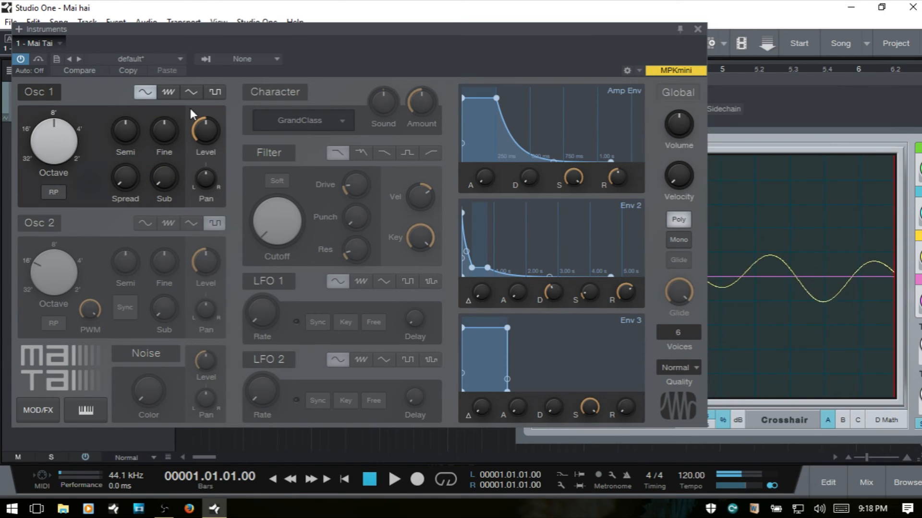
- Vary Osc 1's Level and Pan to test their effect on the Sine trace, leaving Pan near centre
mouse_move(207, 130)
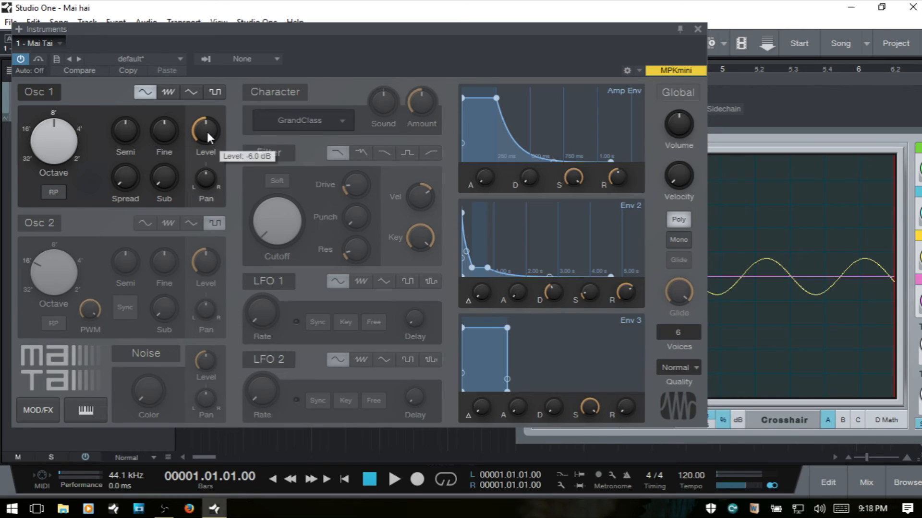
mouse_move(207, 127)
left_mouse_down()
mouse_move(211, 171)
mouse_move(209, 126)
left_mouse_up()
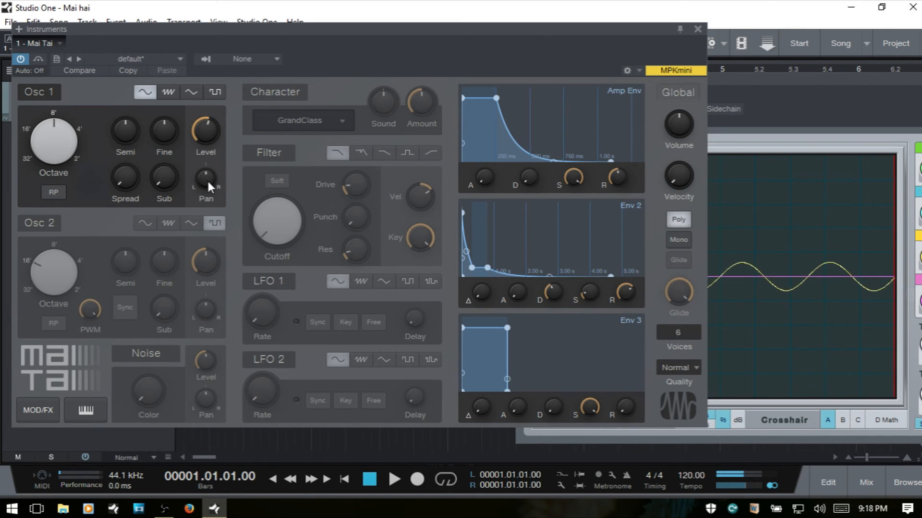
mouse_move(206, 179)
left_mouse_down()
mouse_move(205, 77)
mouse_move(197, 289)
mouse_move(205, 176)
left_mouse_up()
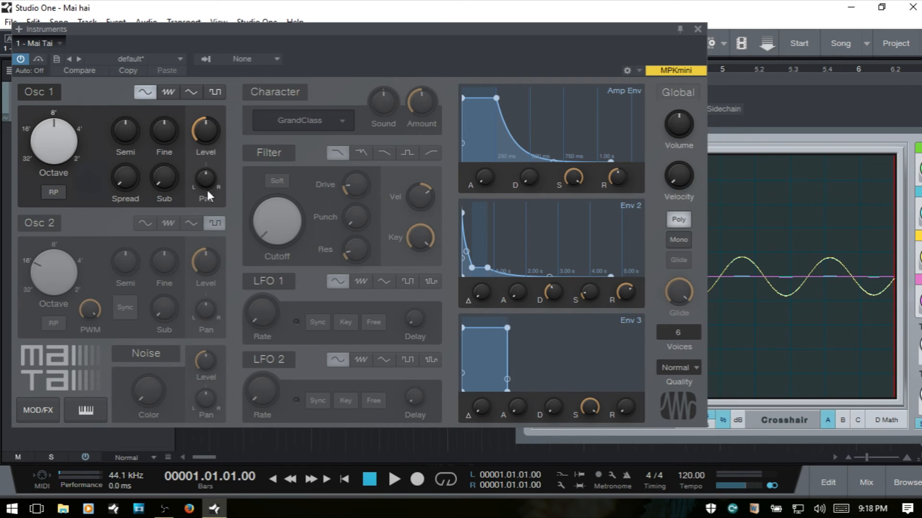
- Turn off Osc 1, and switch Osc 2 on and off again
left_click(36, 91)
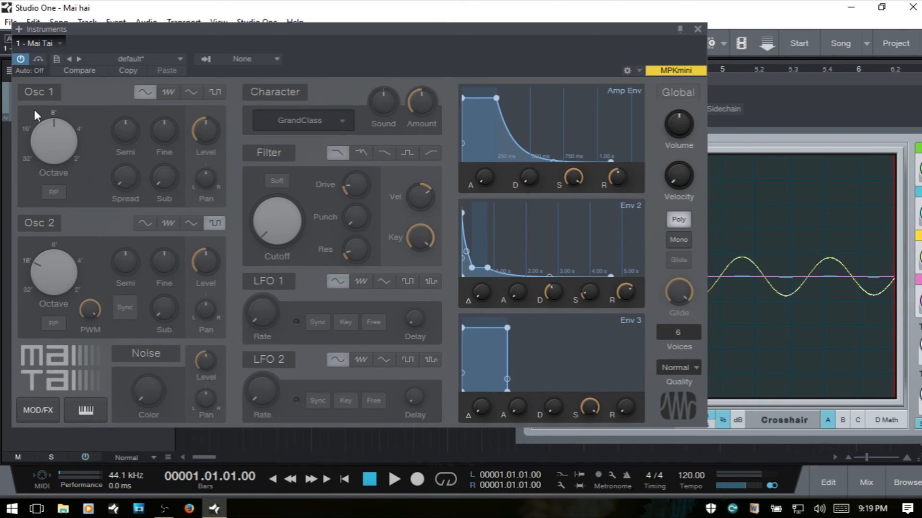
left_click(38, 225)
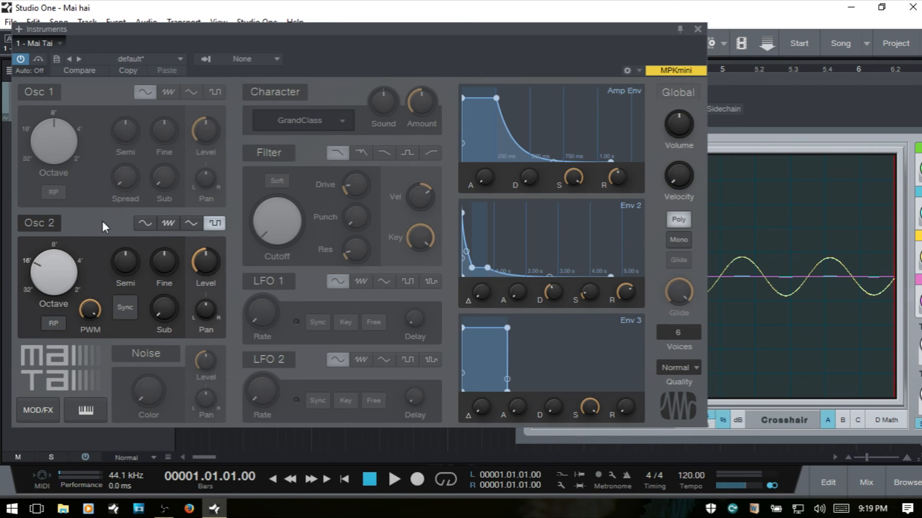
left_click(33, 225)
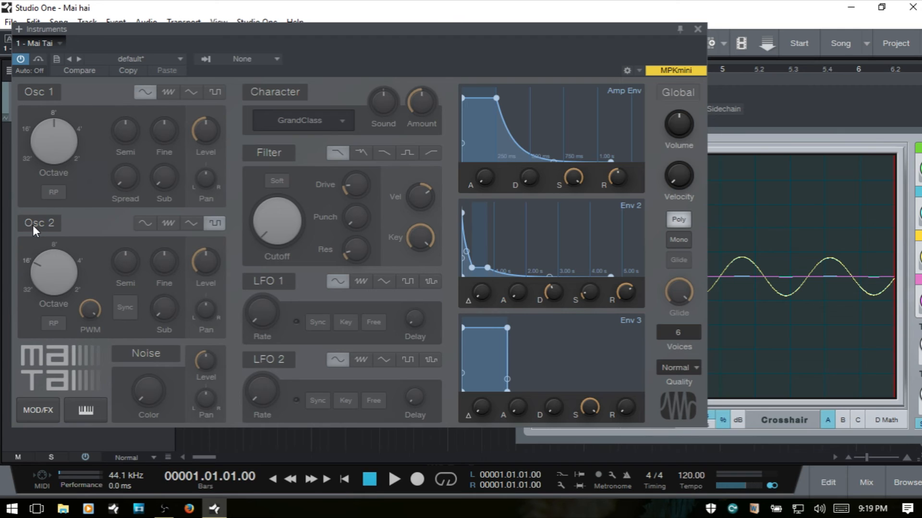
- Enable the Noise generator and raise its Color to about 0.14 while viewing the trace in Scope
left_click(146, 356)
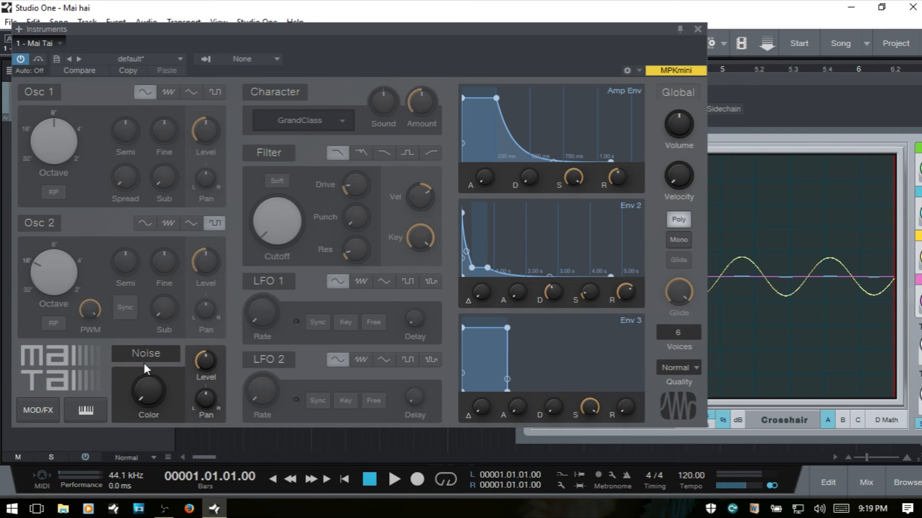
mouse_move(154, 385)
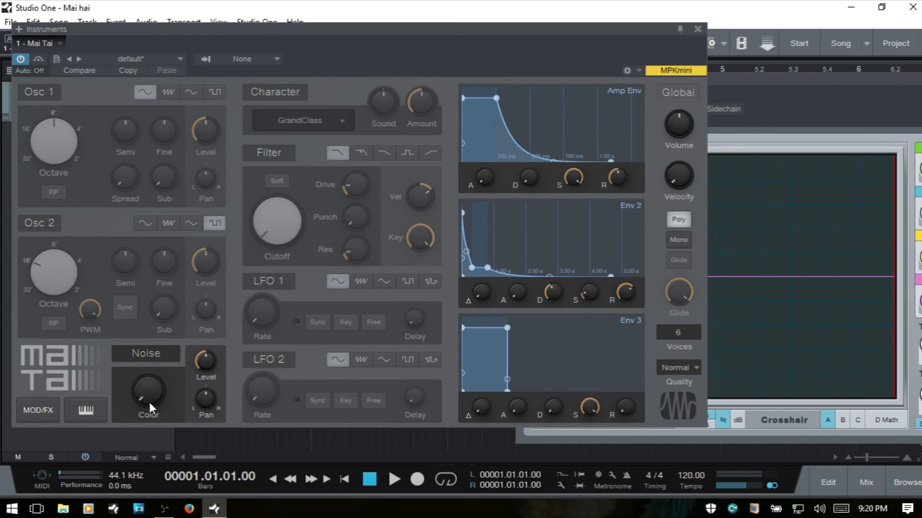
mouse_move(150, 406)
mouse_move(147, 399)
left_mouse_down()
mouse_move(147, 231)
mouse_move(152, 382)
left_mouse_up()
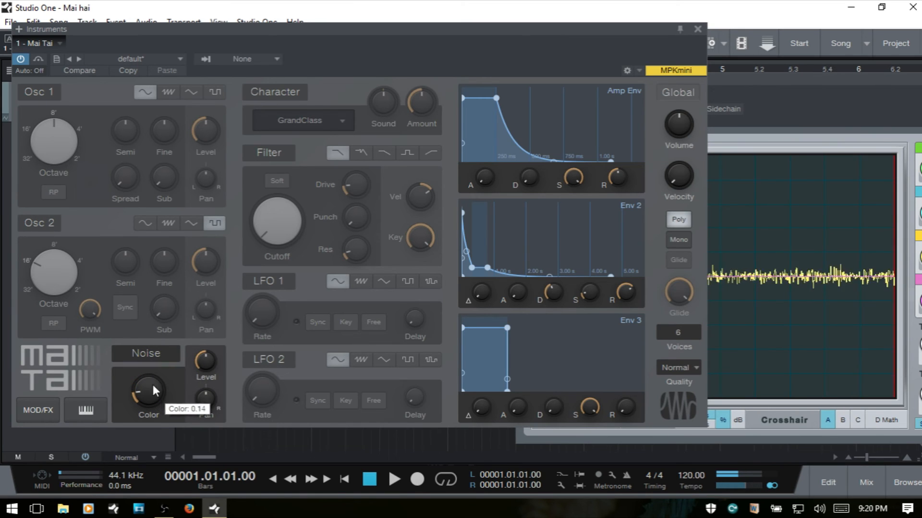
- Turn Osc 1 back on with the Saw waveform, and vary the Noise Color and Level to examine the mix
left_click(43, 94)
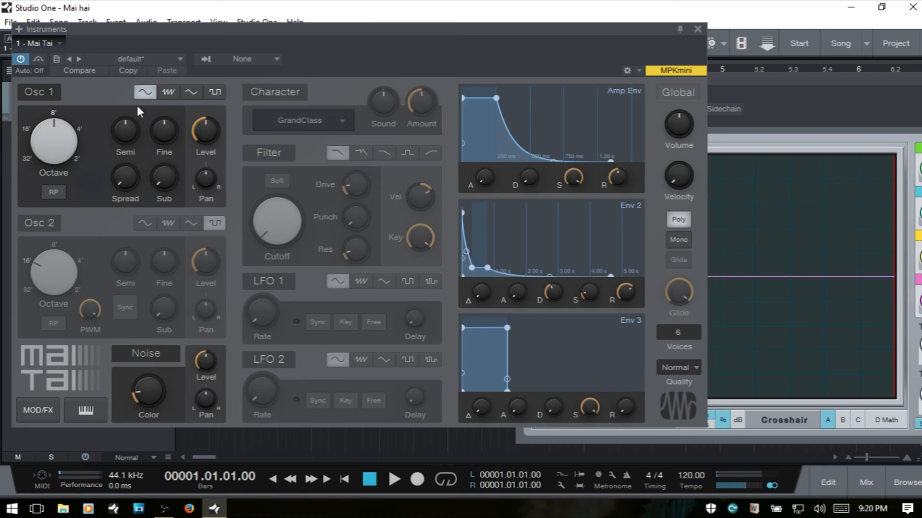
left_click(167, 92)
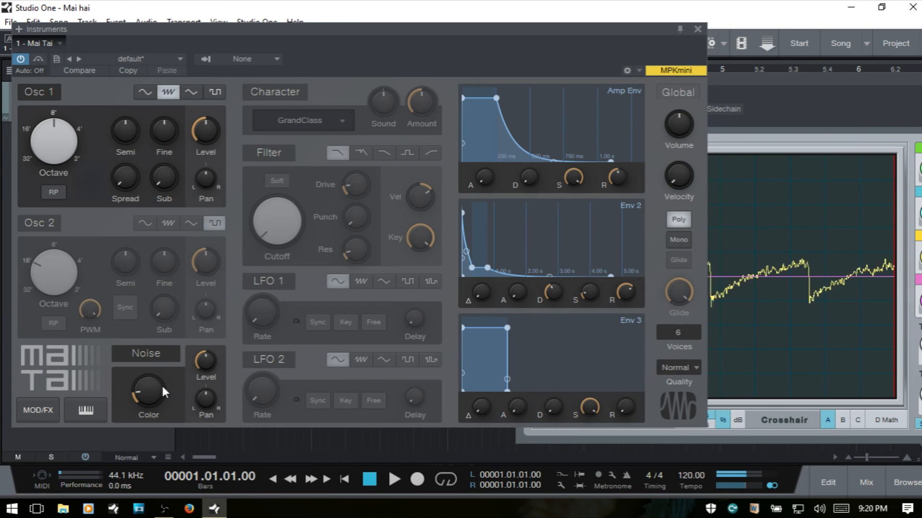
left_click_drag(152, 393, 151, 384)
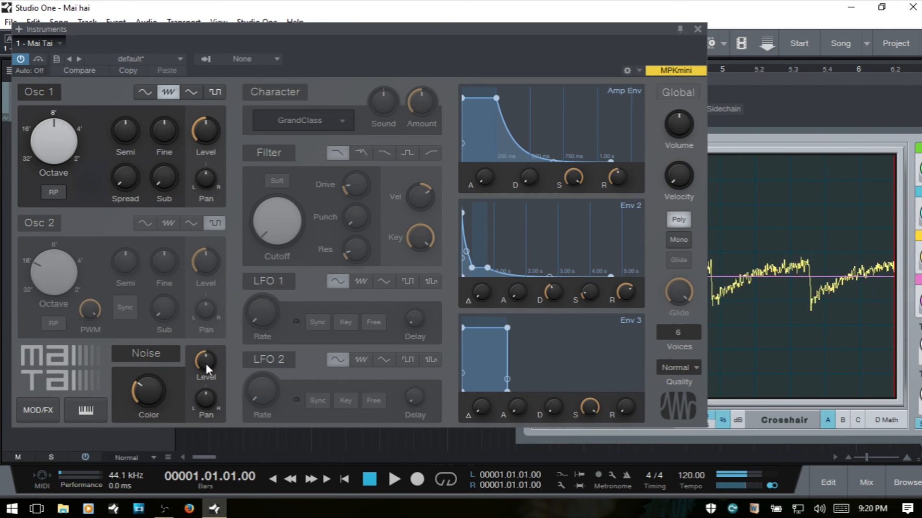
left_click_drag(205, 361, 210, 412)
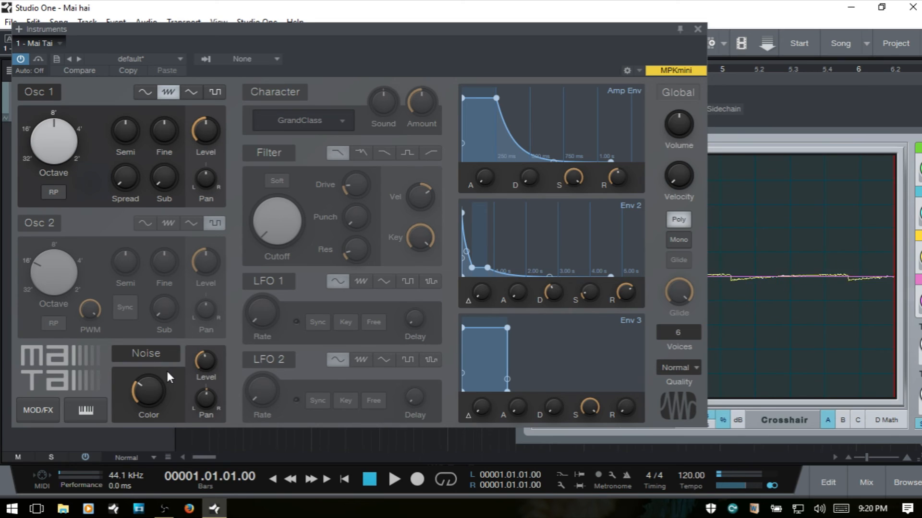
- Turn off Noise, enable Character, and look through its list of types while keeping GrandClass
left_click(149, 353)
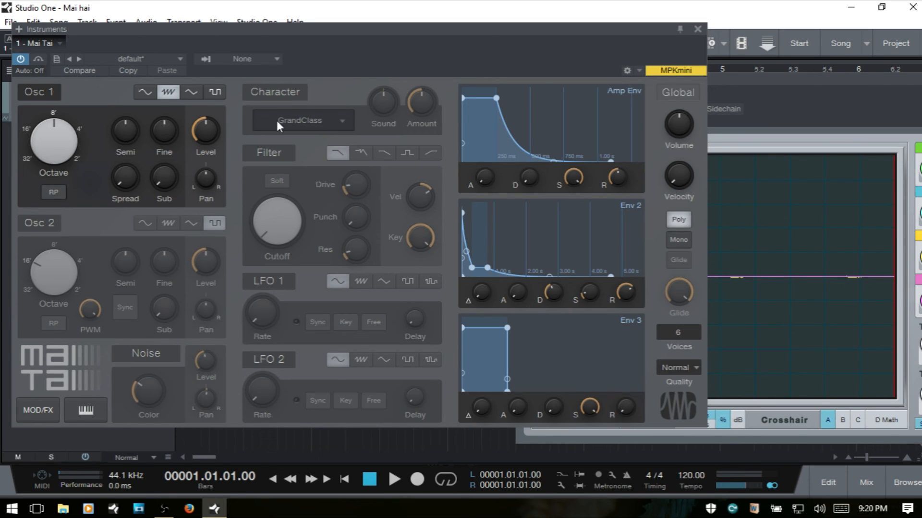
left_click(283, 91)
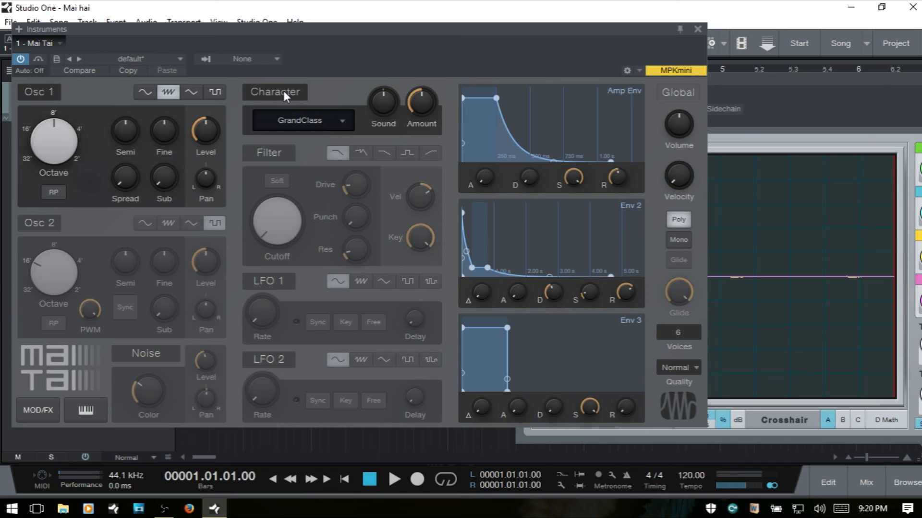
left_click(344, 118)
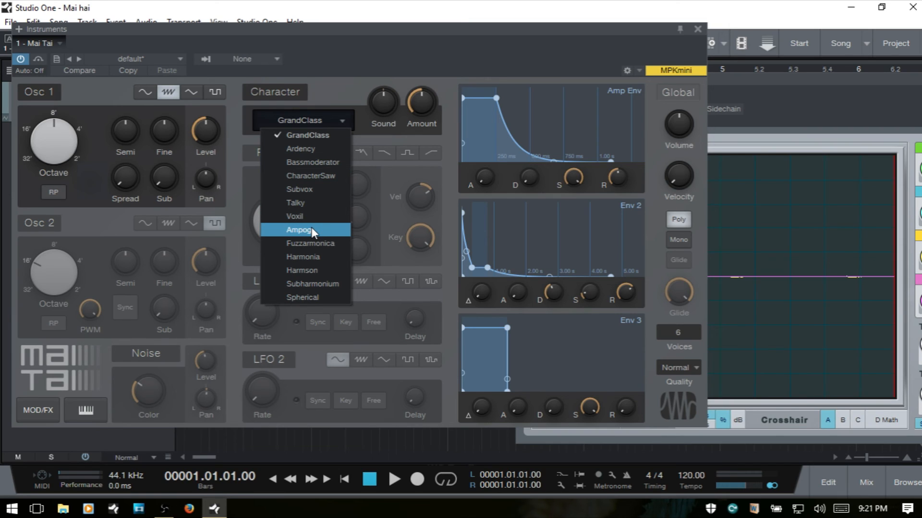
left_click(349, 52)
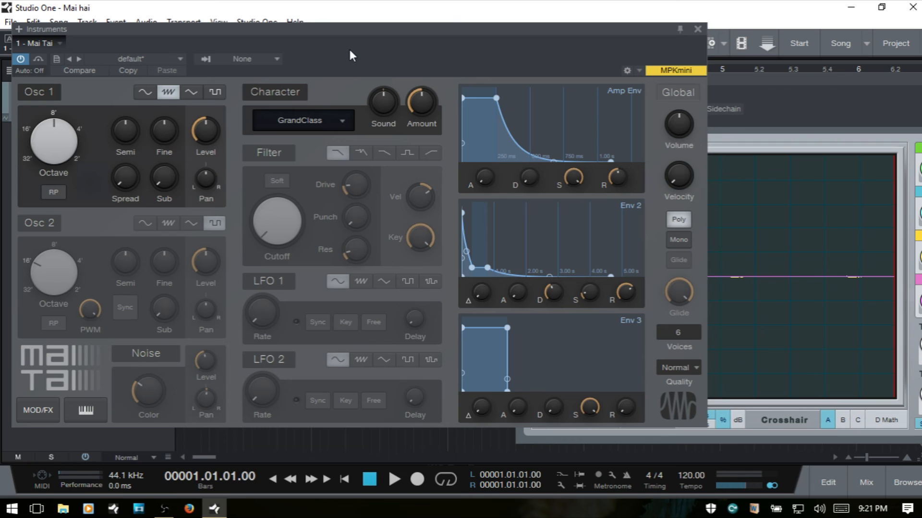
- Bypass Character and re-enable it to compare the Saw waveform with and without GrandClass
left_click(279, 89)
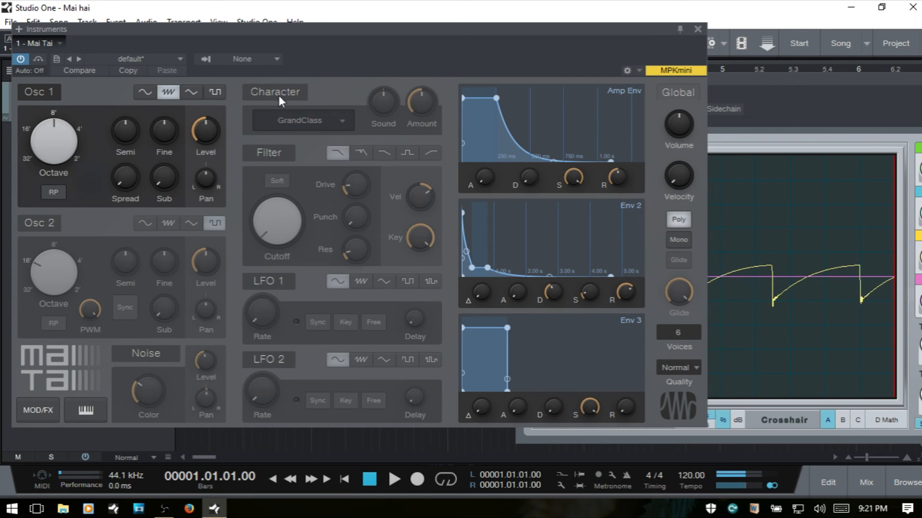
left_click(279, 93)
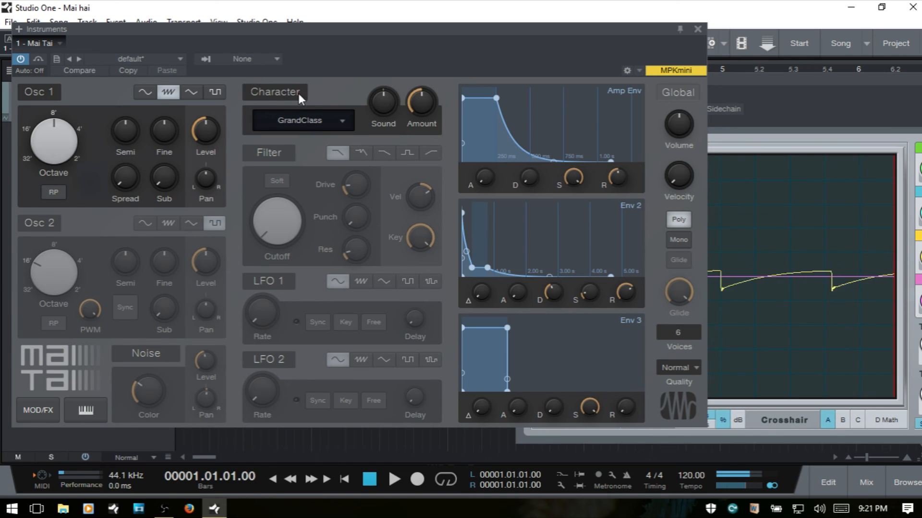
- Set Osc 1's Octave to 16' and its waveform to Triangle with GrandClass active
mouse_move(412, 103)
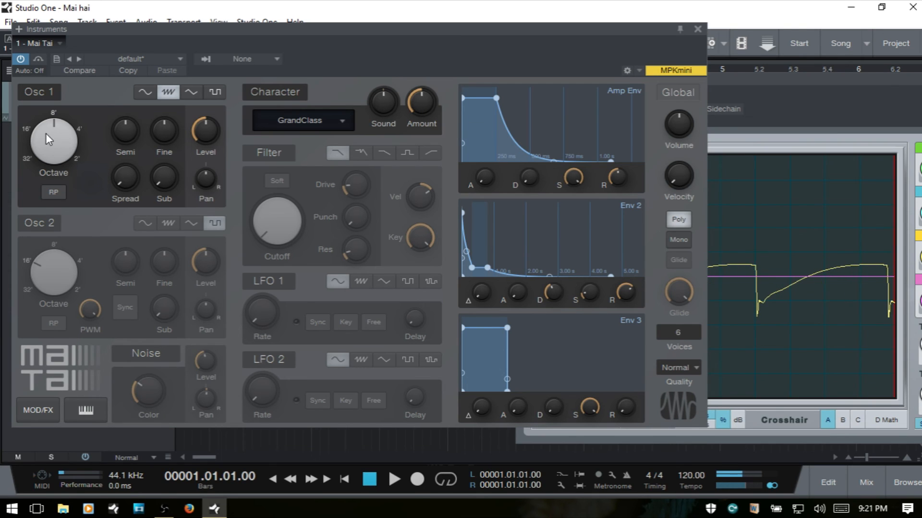
left_click_drag(45, 133, 71, 144)
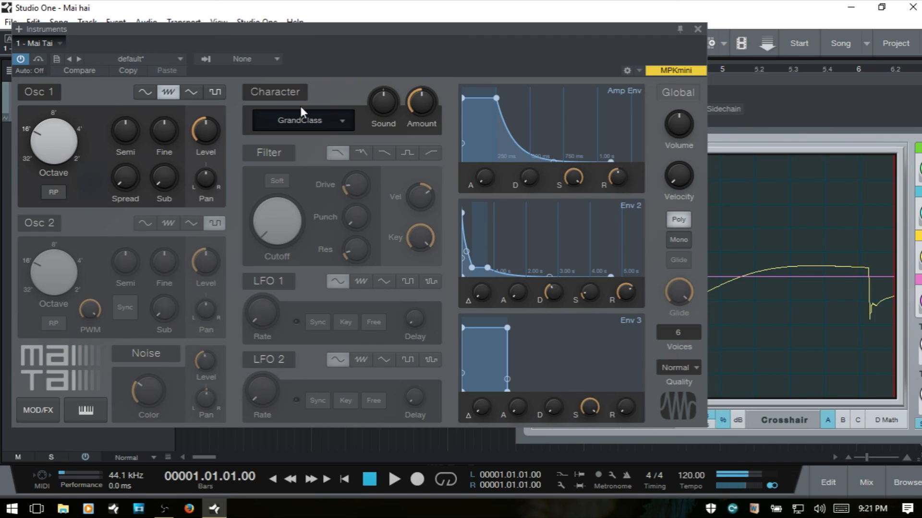
left_click(190, 92)
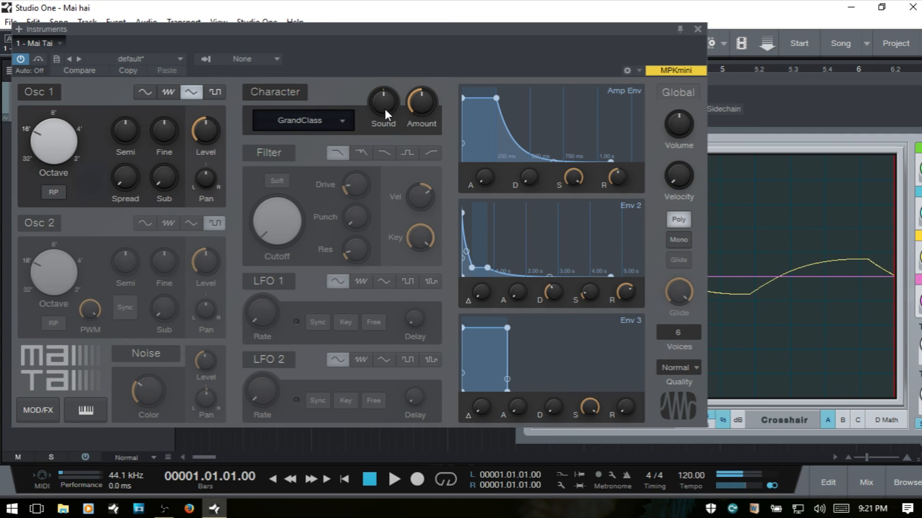
- Sweep the Character Amount between maximum and minimum on the Triangle waveform, and return it to about halfway
mouse_move(422, 107)
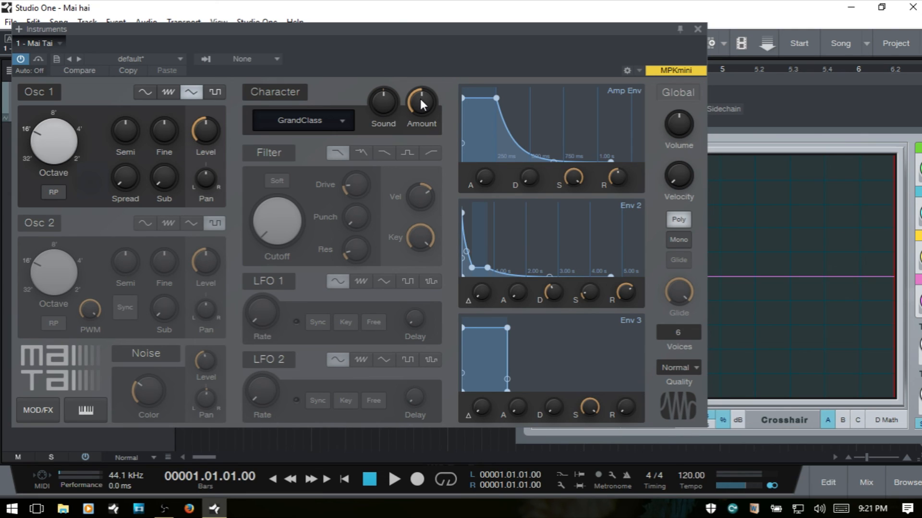
left_click_drag(423, 104, 423, 18)
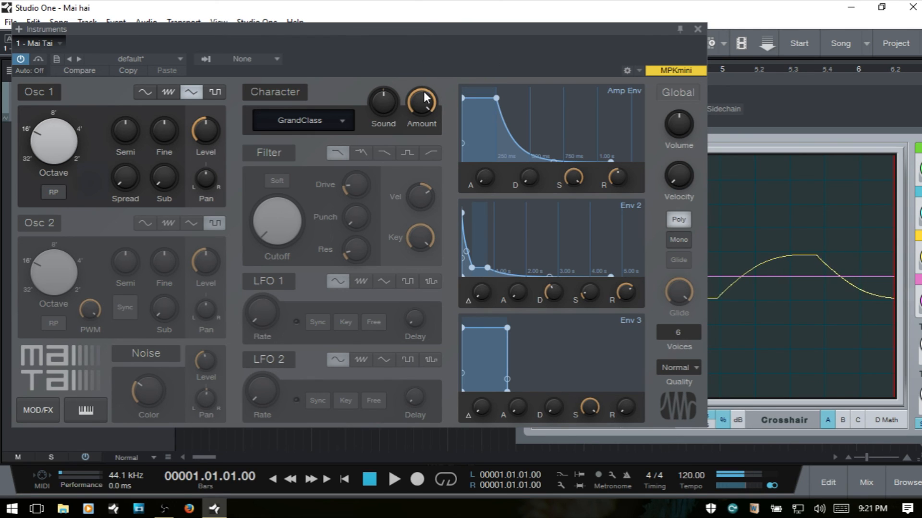
left_click_drag(423, 104, 424, 264)
left_click_drag(425, 108, 420, 46)
left_click_drag(423, 103, 428, 164)
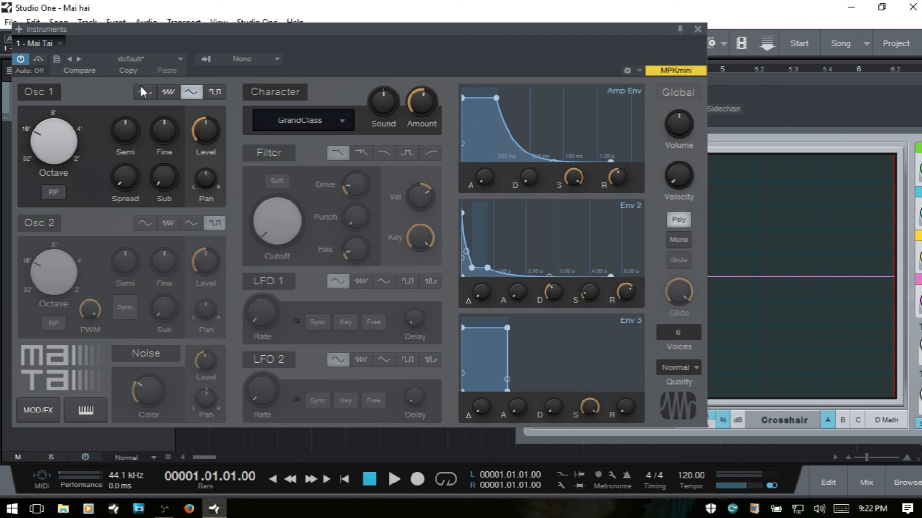
- Switch Osc 1 to Saw and change the Character type to CharacterSaw
left_click(169, 89)
left_click(345, 122)
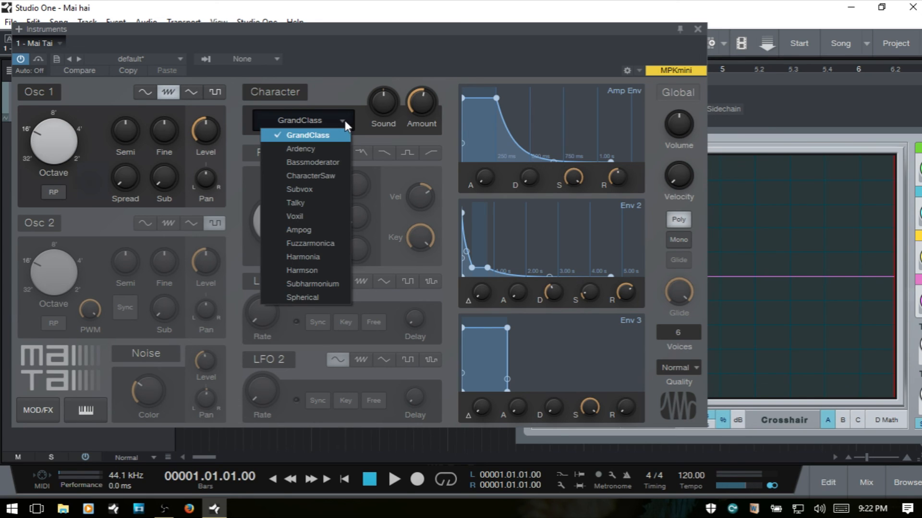
left_click(317, 177)
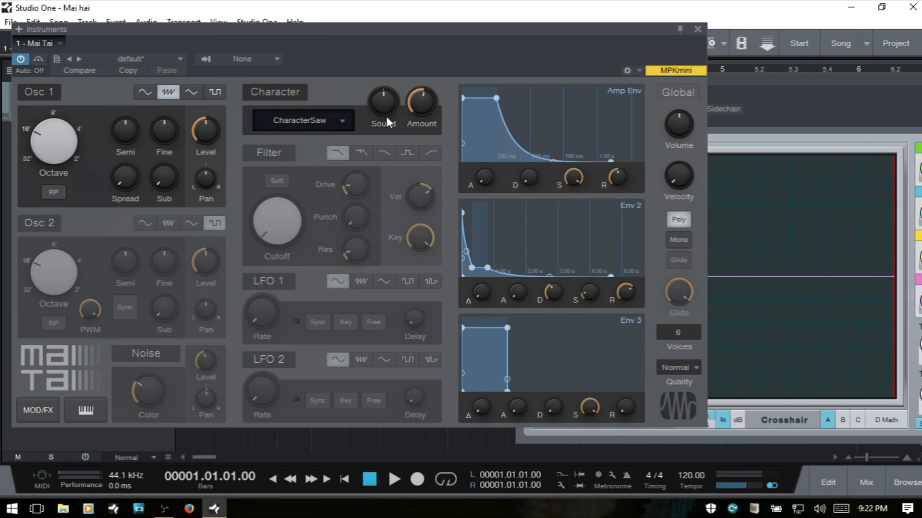
- Raise the Character Sound above its centre value and lower Amount to 0 %
mouse_move(385, 116)
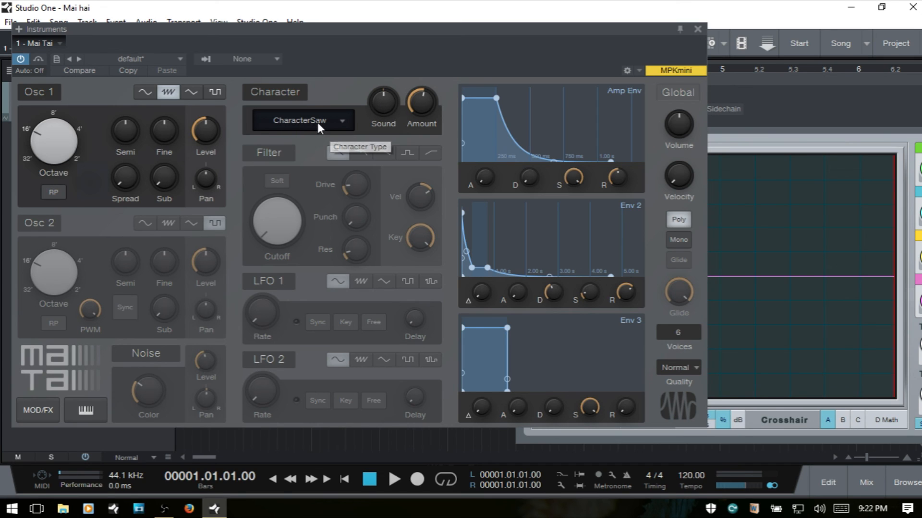
left_click_drag(387, 108, 370, 37)
left_click_drag(427, 113, 431, 189)
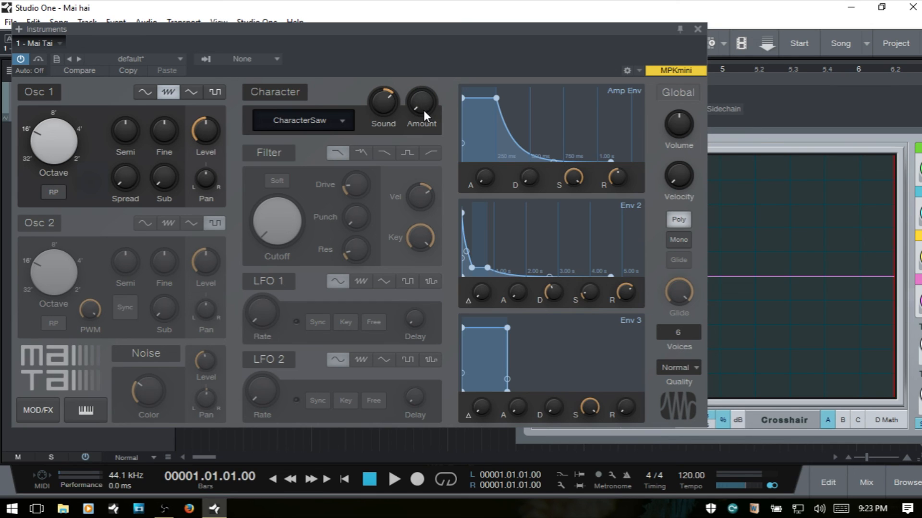
- Raise the Character Amount past halfway on CharacterSaw, view the change in Scope, and lower it to about a third
mouse_move(423, 106)
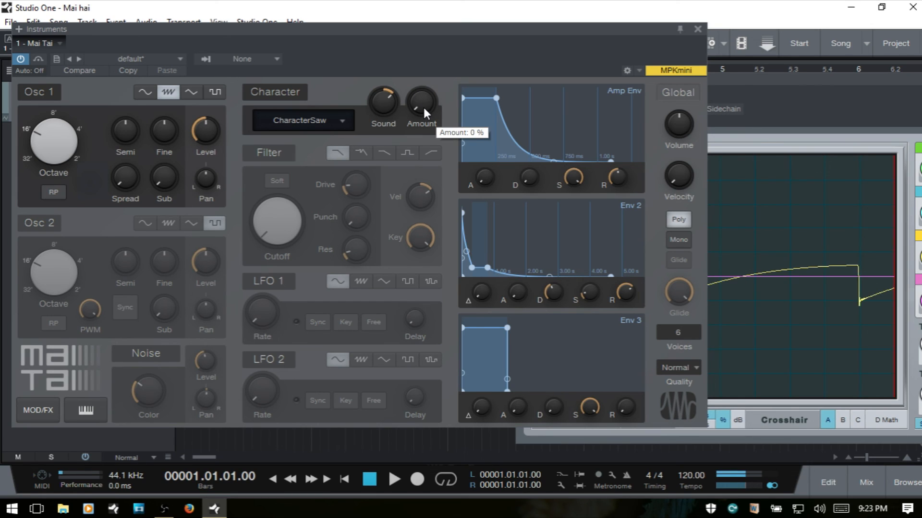
left_click_drag(423, 105, 418, 36)
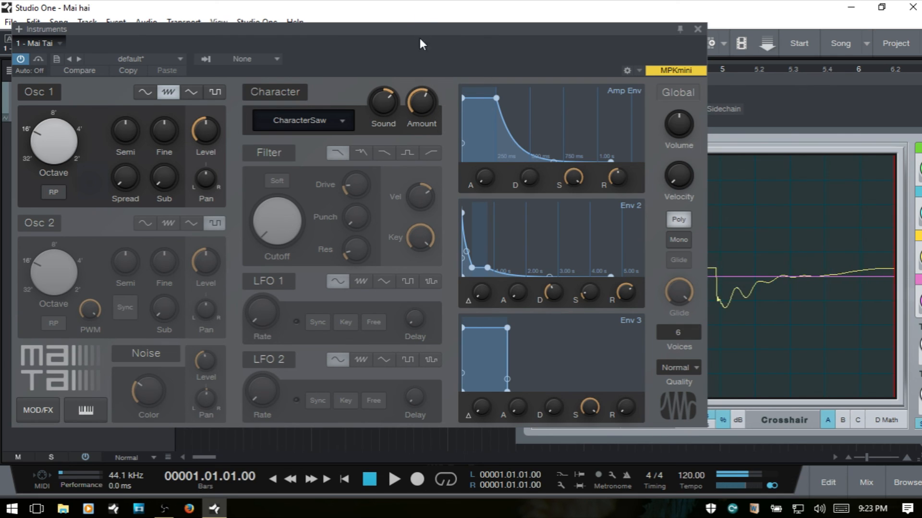
left_click_drag(422, 96, 417, 35)
left_click_drag(421, 101, 434, 207)
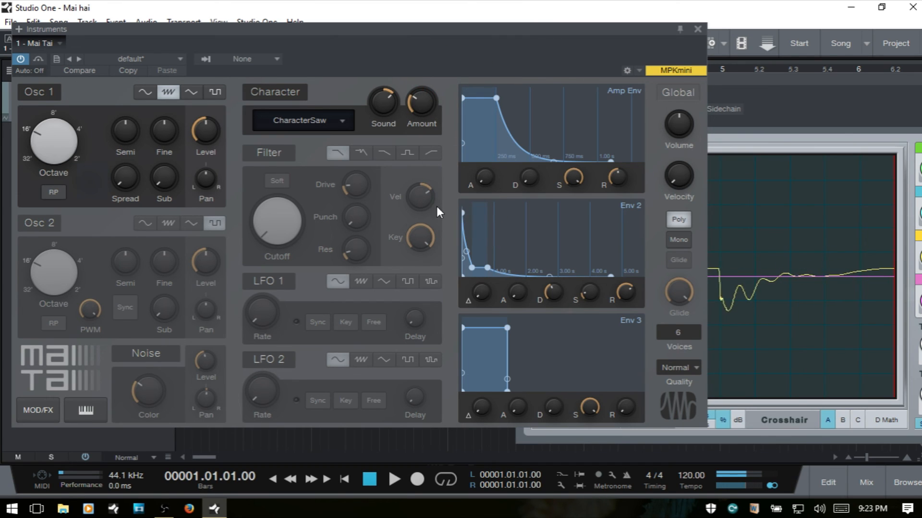
- Change the Character type to Ampog and raise its Sound to about maximum
left_click(330, 119)
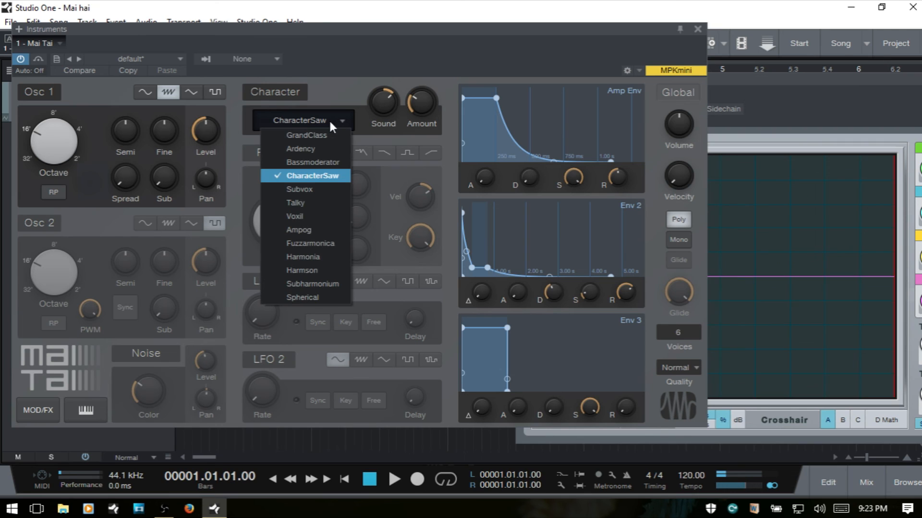
left_click(305, 230)
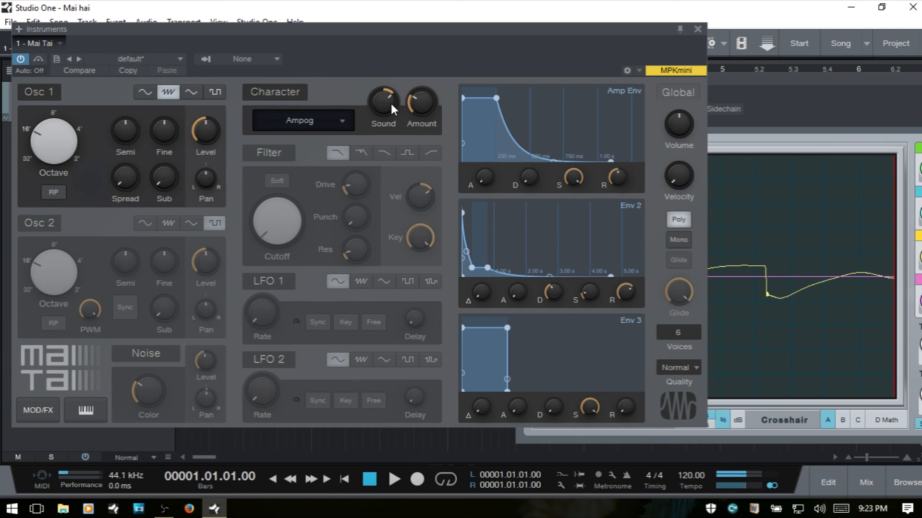
left_click_drag(378, 103, 370, 50)
- Change the Character type to Harmson and switch Osc 1 to the Triangle waveform
left_click(321, 121)
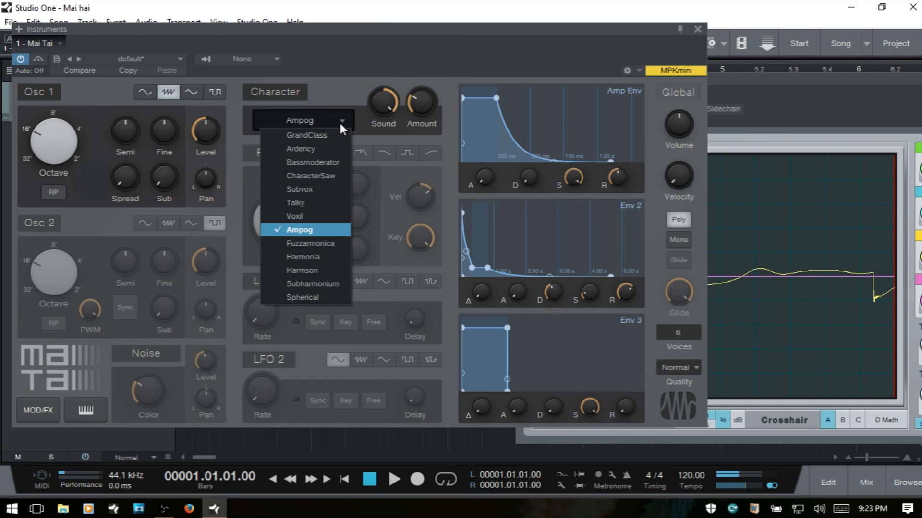
left_click(310, 271)
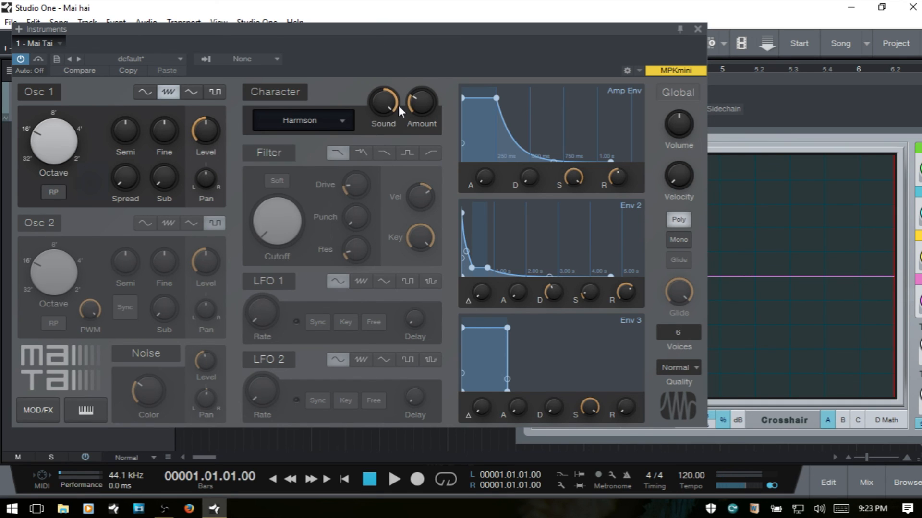
left_click(190, 95)
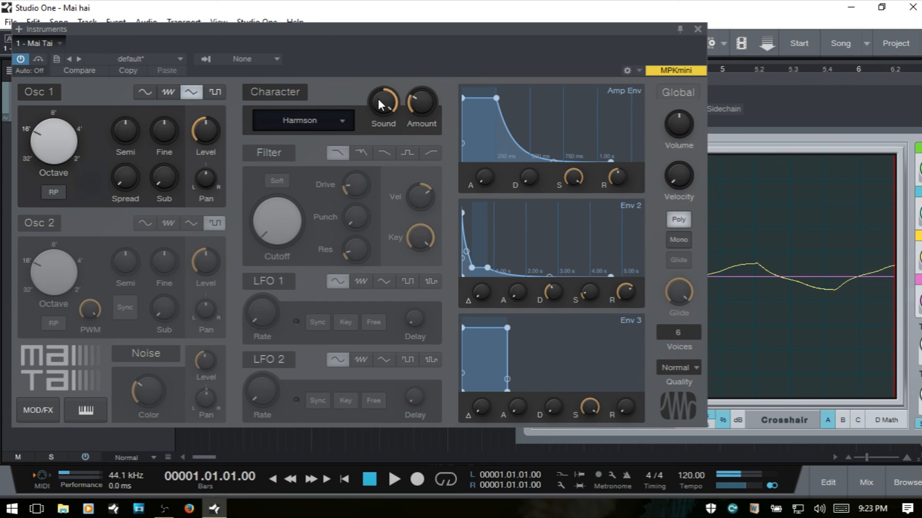
- Lower the Harmson Sound to just above centre, raise Amount to 86 %, and nudge Sound up slightly
mouse_move(377, 110)
left_click_drag(377, 110, 386, 149)
left_click_drag(422, 108, 418, 27)
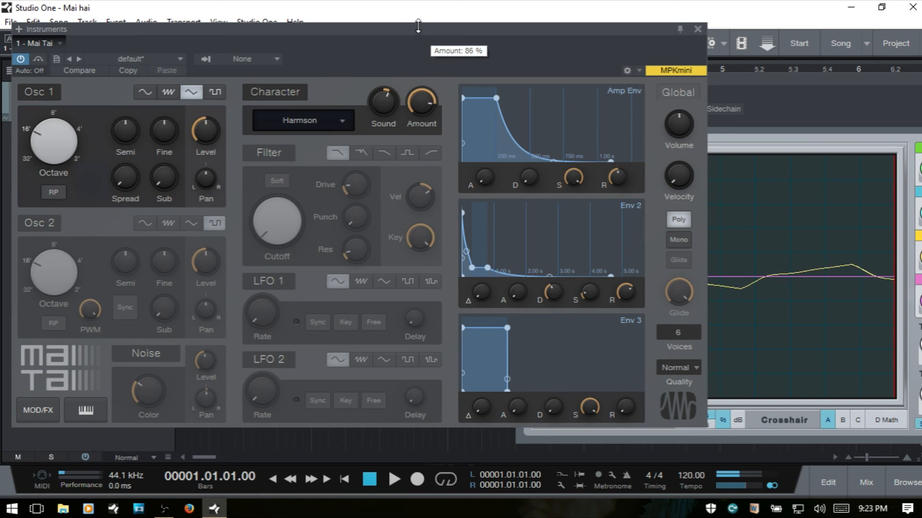
left_click_drag(384, 112, 384, 89)
- Change the Character type to Voxil, bring Sound below its centre value, and raise Amount to maximum
left_click(343, 121)
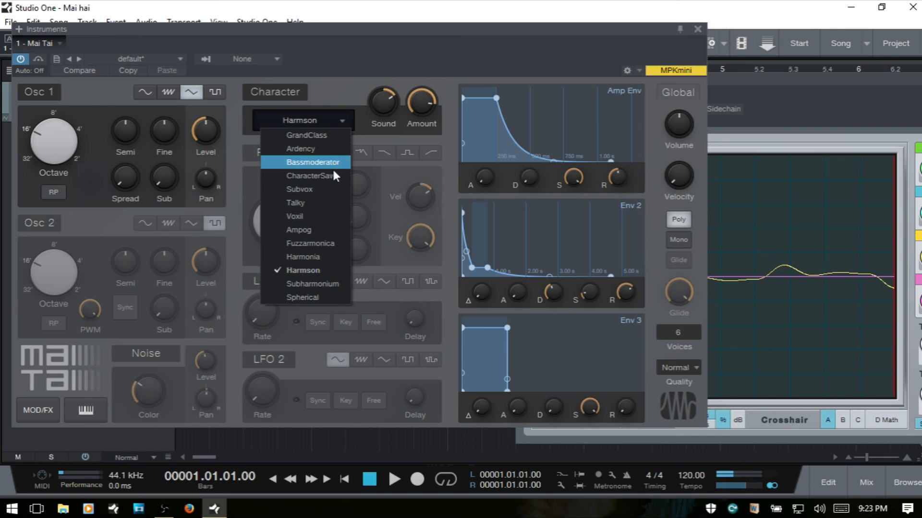
left_click(321, 215)
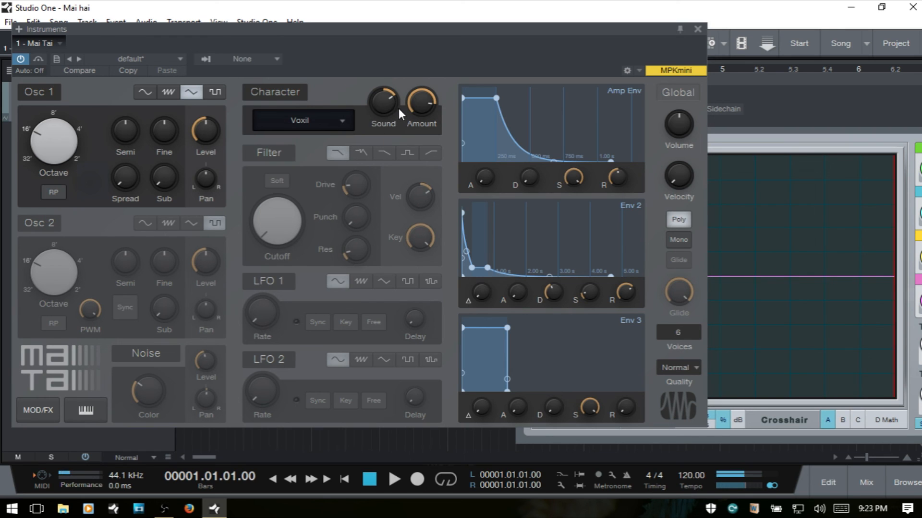
mouse_move(381, 117)
left_mouse_down()
mouse_move(384, 86)
mouse_move(390, 184)
mouse_move(415, 105)
mouse_move(413, 84)
mouse_move(389, 104)
mouse_move(391, 13)
mouse_move(380, 76)
mouse_move(382, 175)
mouse_move(374, 106)
left_mouse_up()
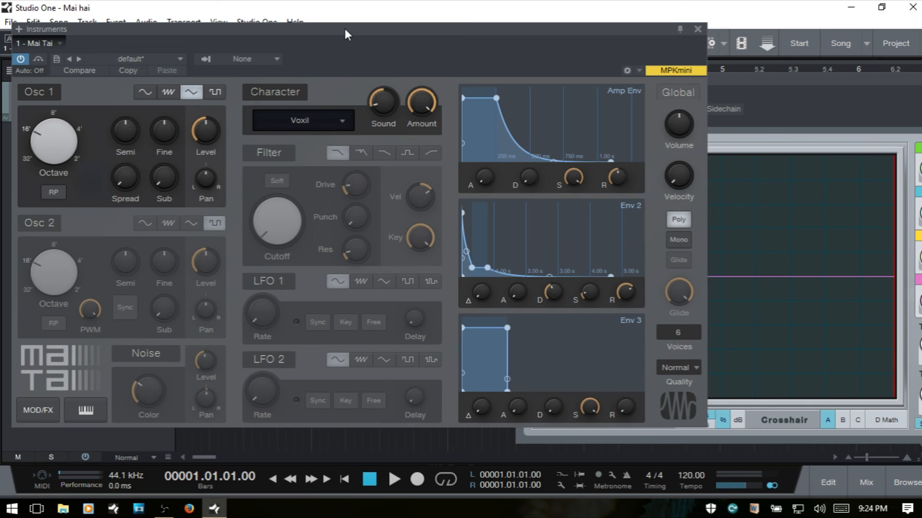
- Reposition the Mai Tai window to view its modulation and effects section and on-screen keyboard, and hide both again
left_click_drag(344, 30, 374, 11)
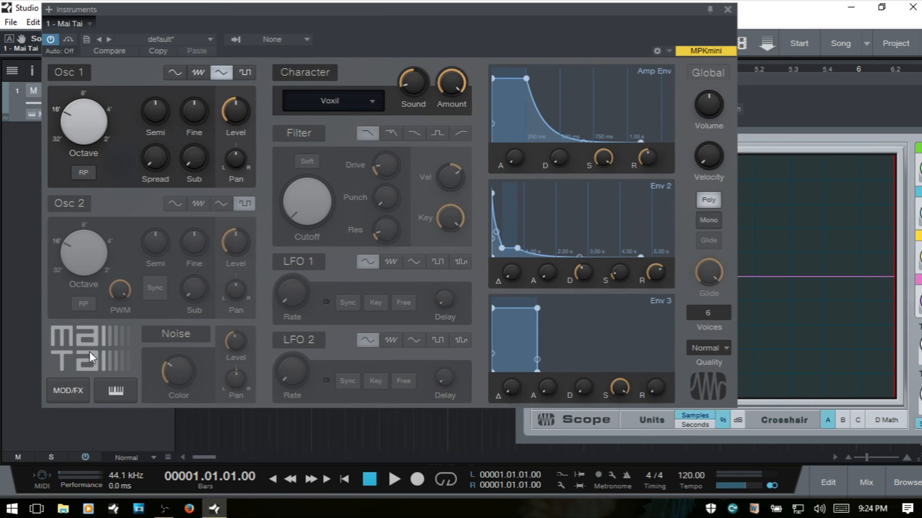
left_click(66, 393)
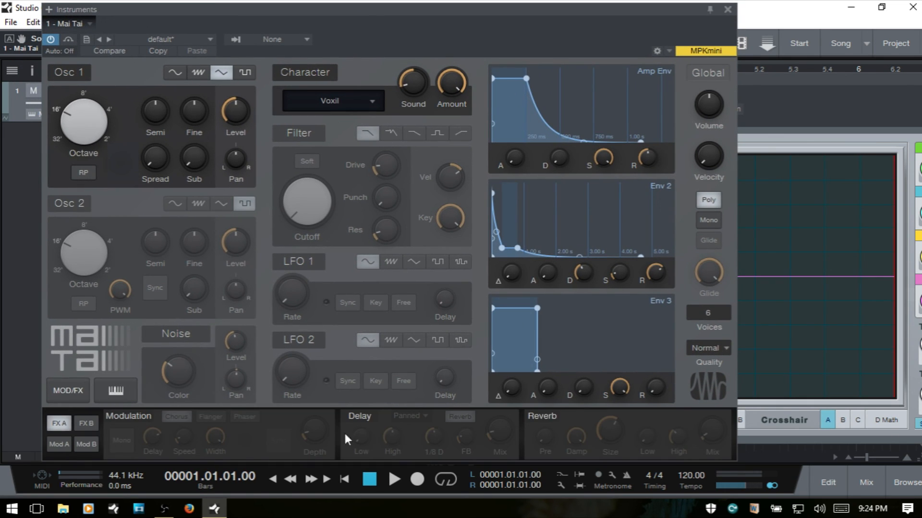
left_click(114, 390)
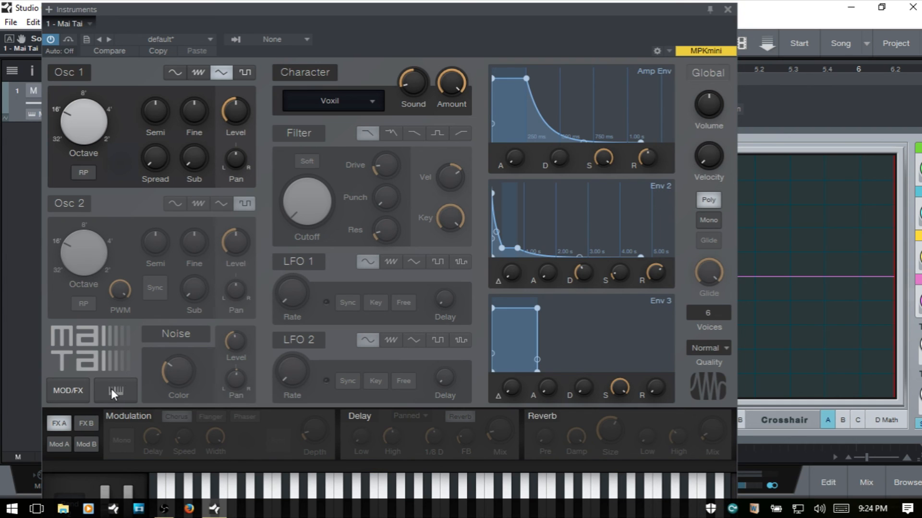
left_click(110, 389)
left_click(65, 390)
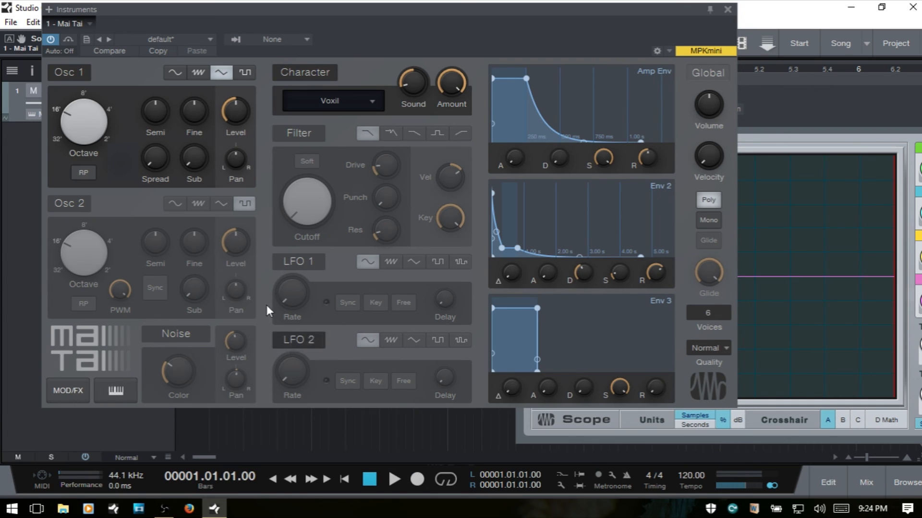
left_click_drag(364, 9, 364, 37)
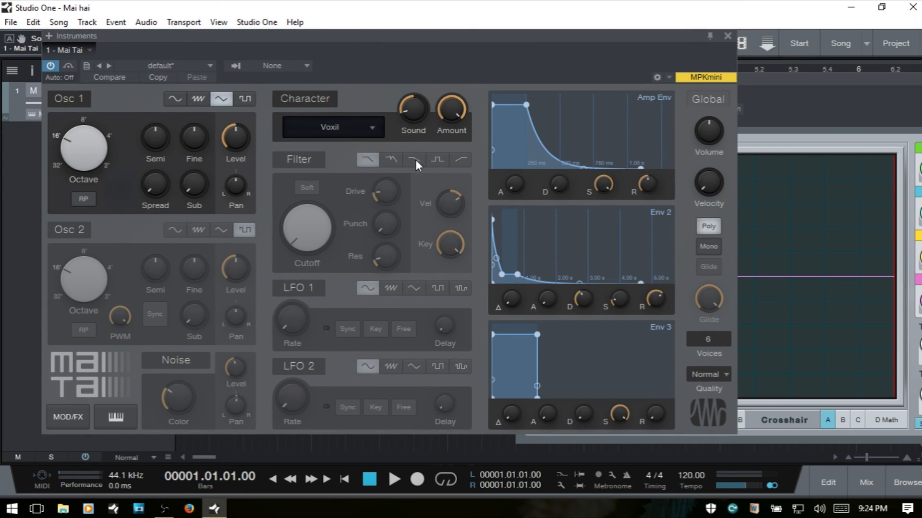